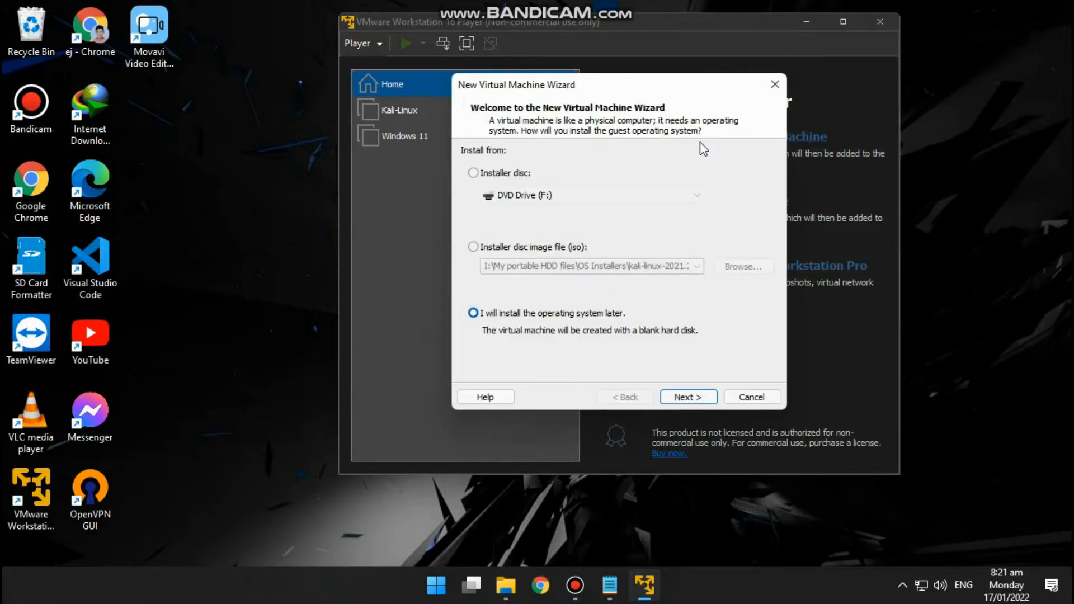
- Use the kali-linux-2021.2-installer-amd64 disc image from the OS Installers folder as the new virtual machine's installation source
left_click(473, 247)
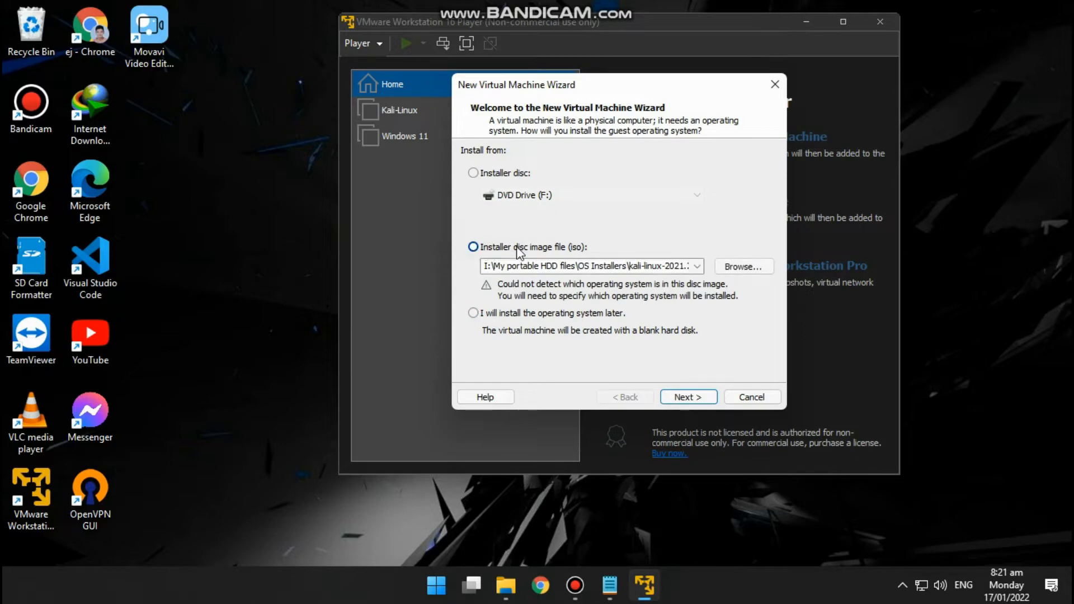
left_click(738, 271)
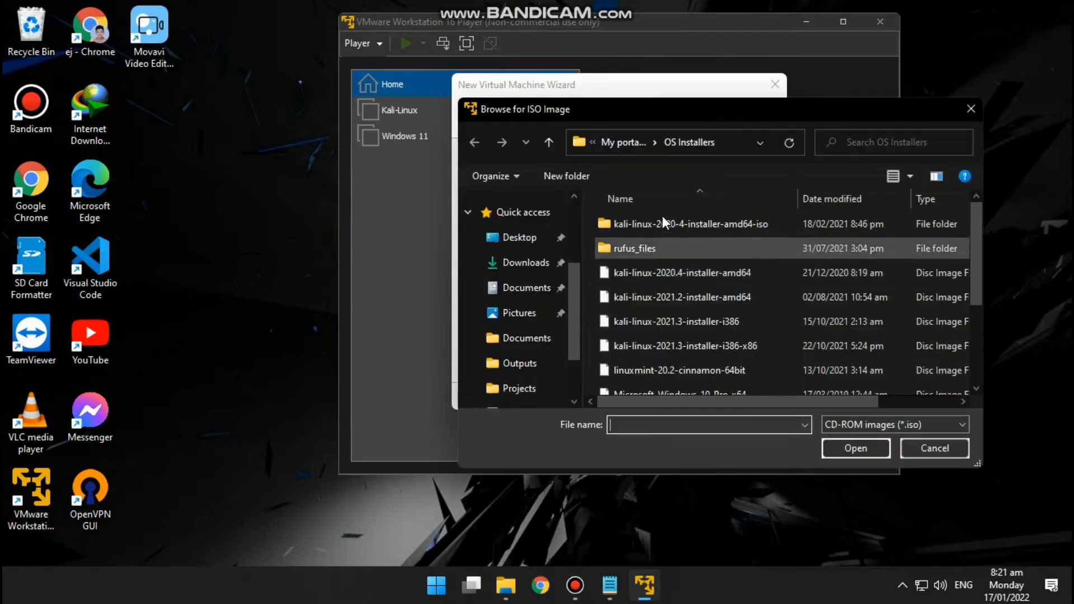
scroll(648, 247, "down", 2)
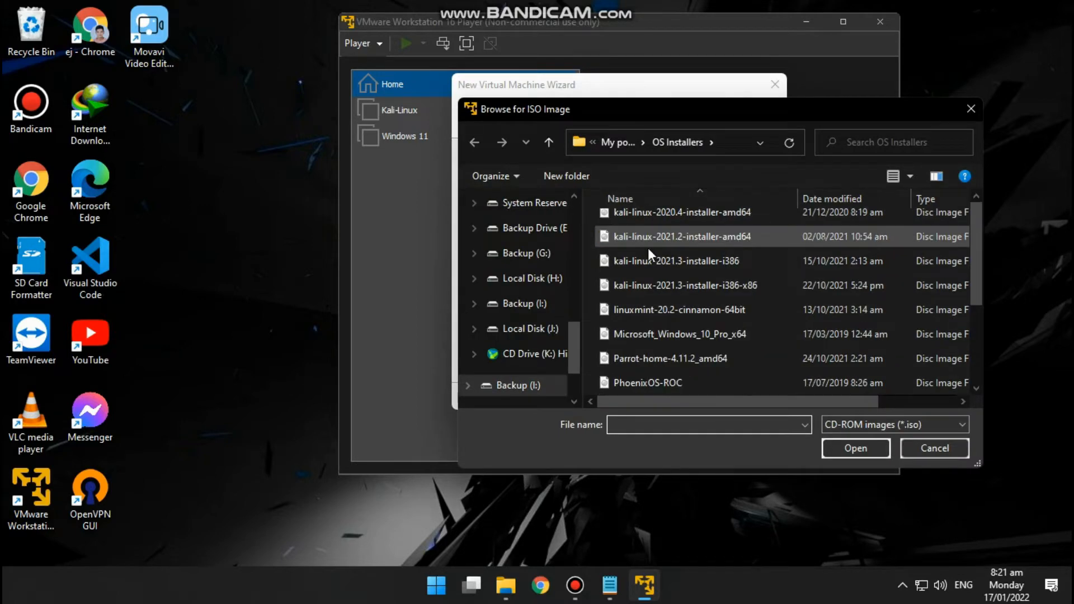
scroll(657, 283, "up", 2)
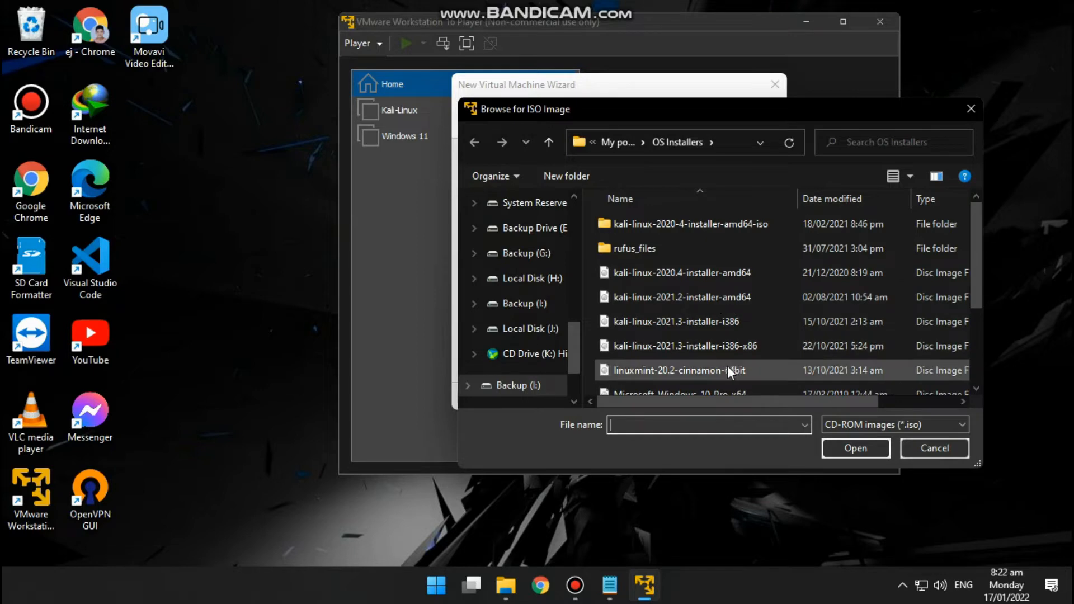
left_click(725, 351)
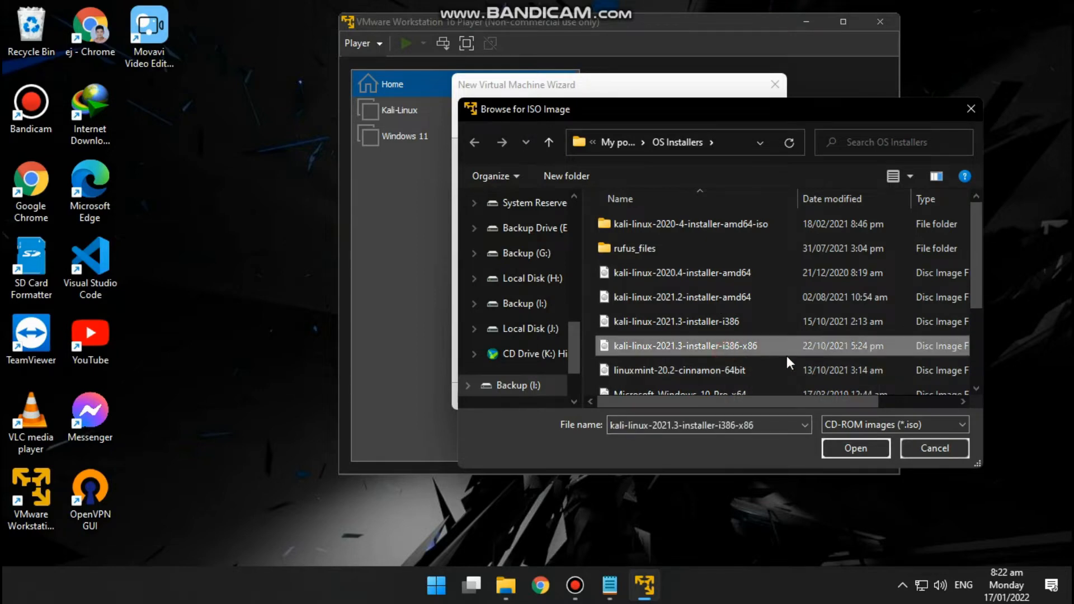
scroll(785, 356, "down", 1)
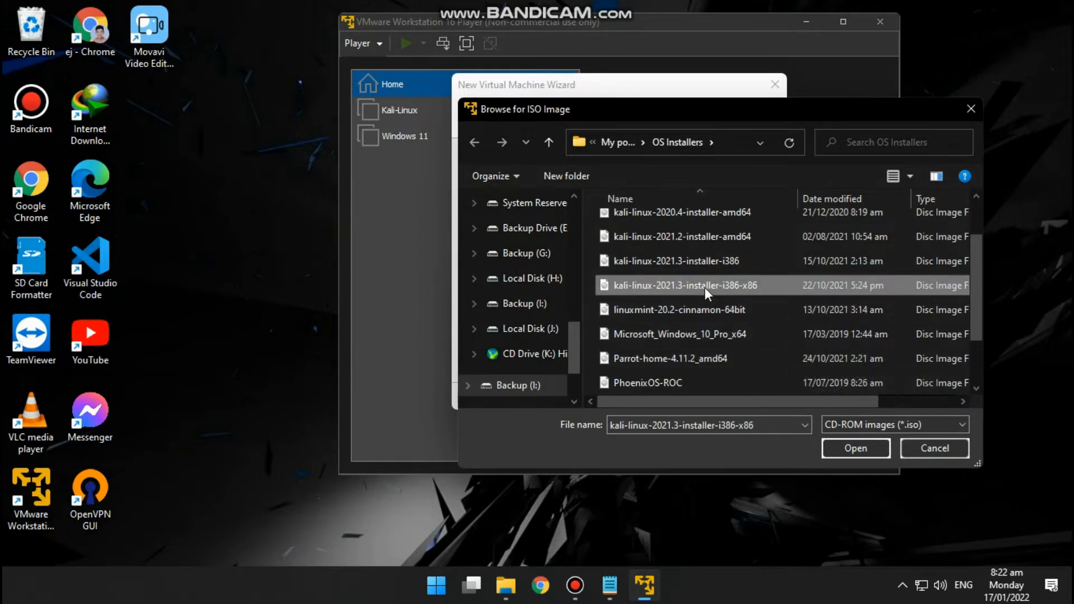
left_click(738, 238)
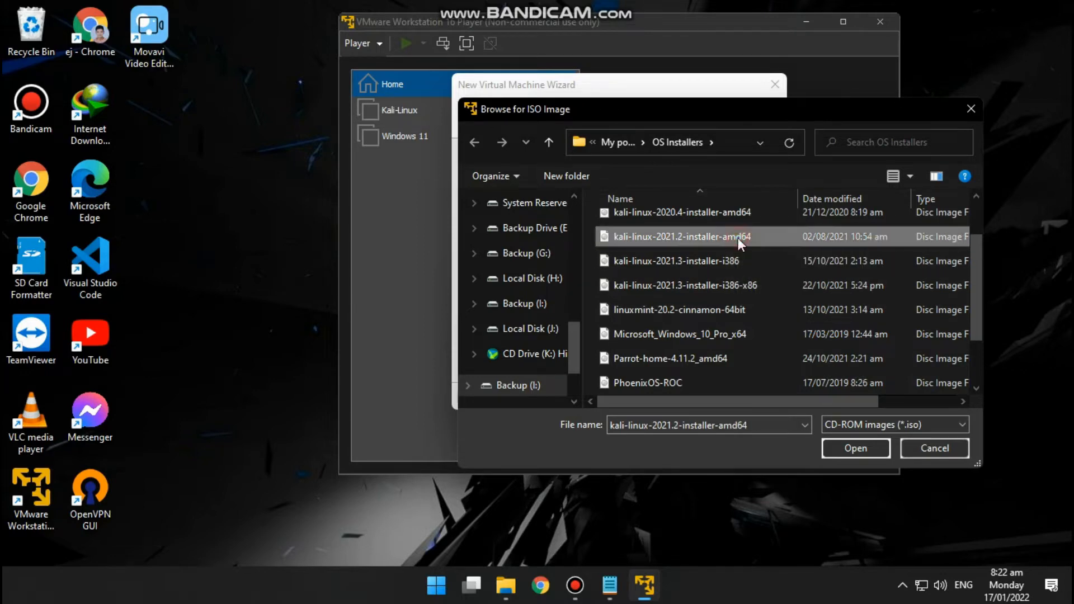
left_click(872, 445)
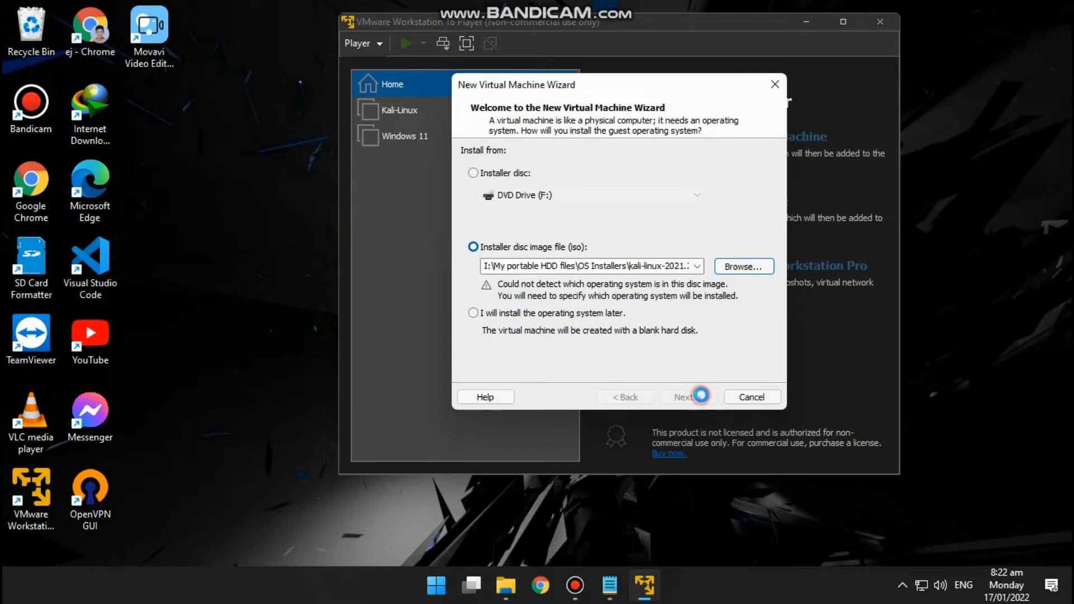
left_click(697, 396)
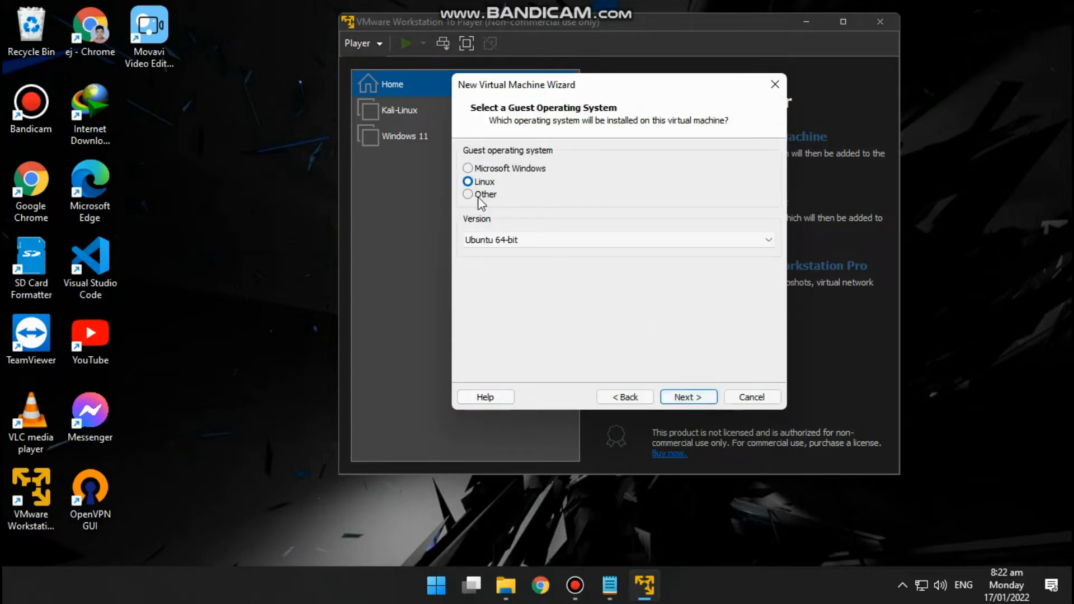
- Set the guest operating system to Linux with the version Ubuntu 64-bit
left_click(528, 246)
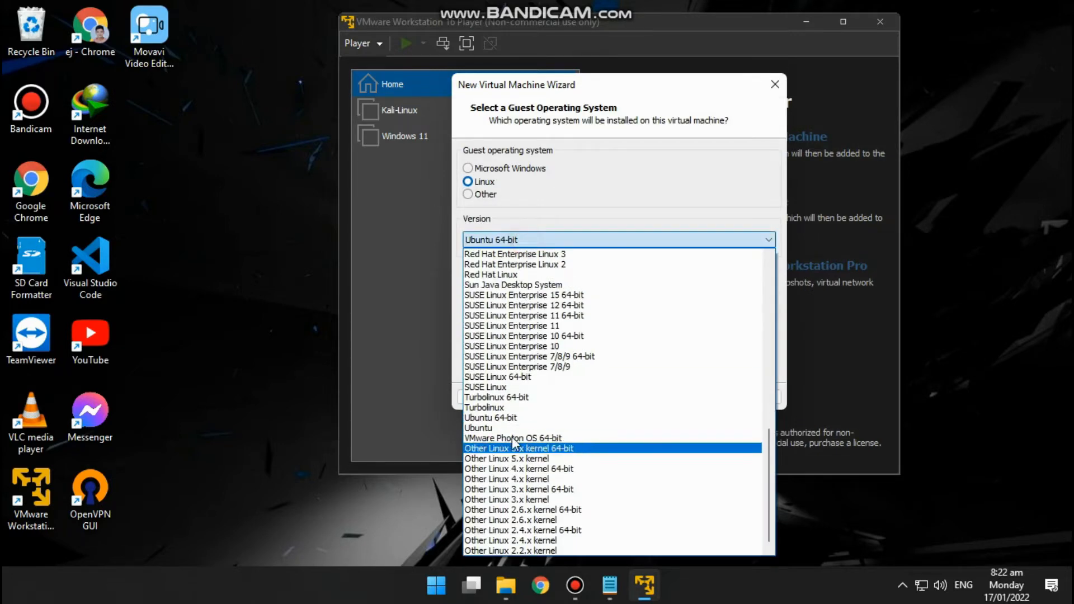
left_click(499, 418)
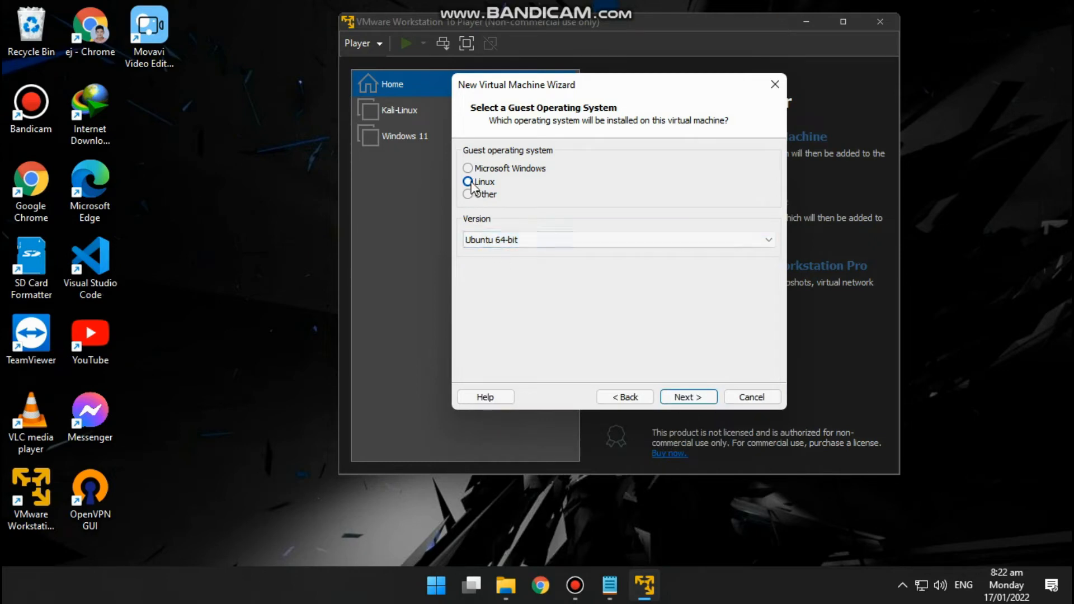
left_click(687, 397)
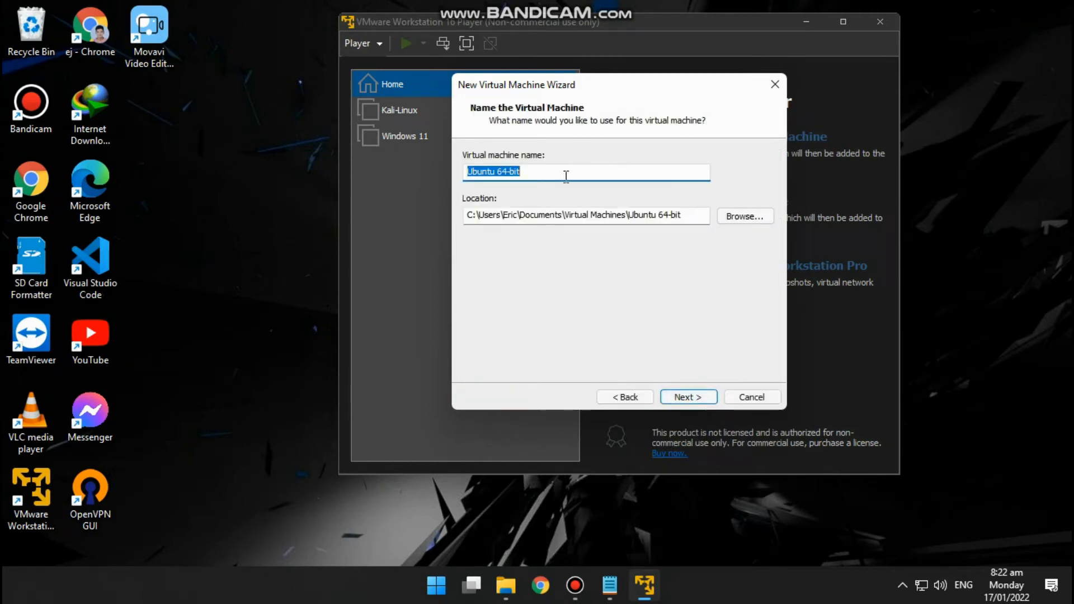
- Name the virtual machine PsychoTech and keep its default storage location
left_click_drag(566, 174, 421, 169)
type("PsychoTech")
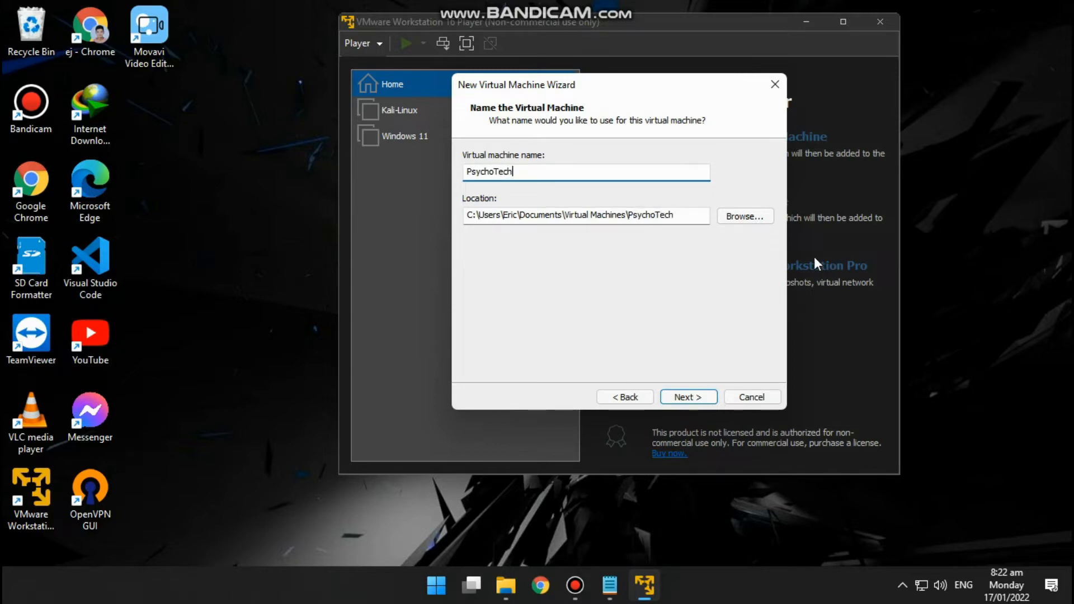
left_click(702, 399)
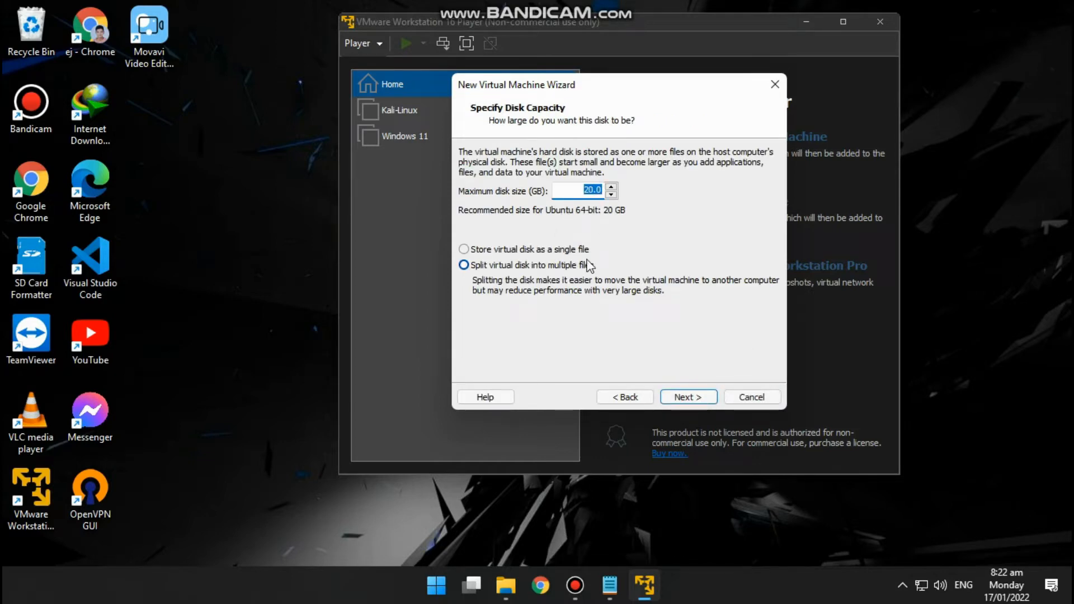
- Set the maximum disk size to 35 GB, stored as a single file, and finish creating the virtual machine
type("30")
left_click(465, 252)
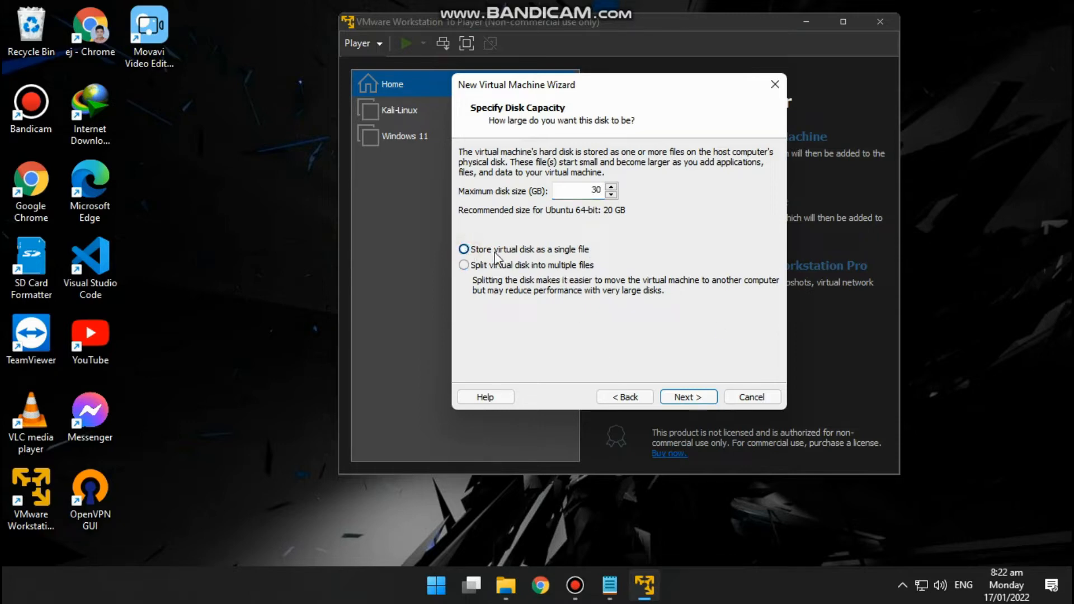
left_click(594, 188)
key("BackSpace")
type("5")
left_click(687, 397)
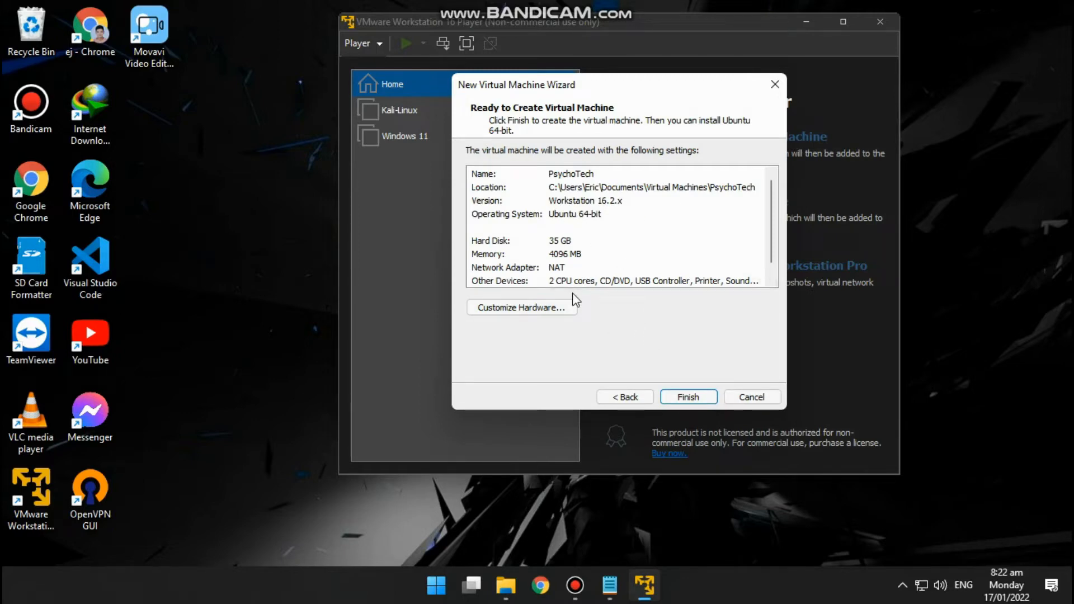
left_click(697, 397)
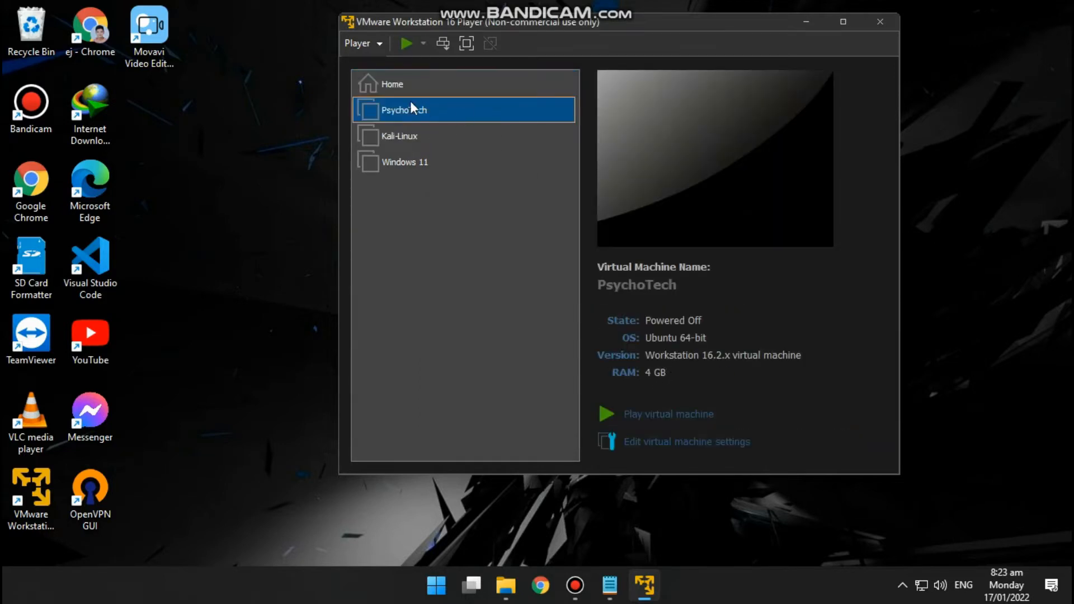
- Review the CD/DVD and network adapter settings of the PsychoTech virtual machine
right_click(411, 108)
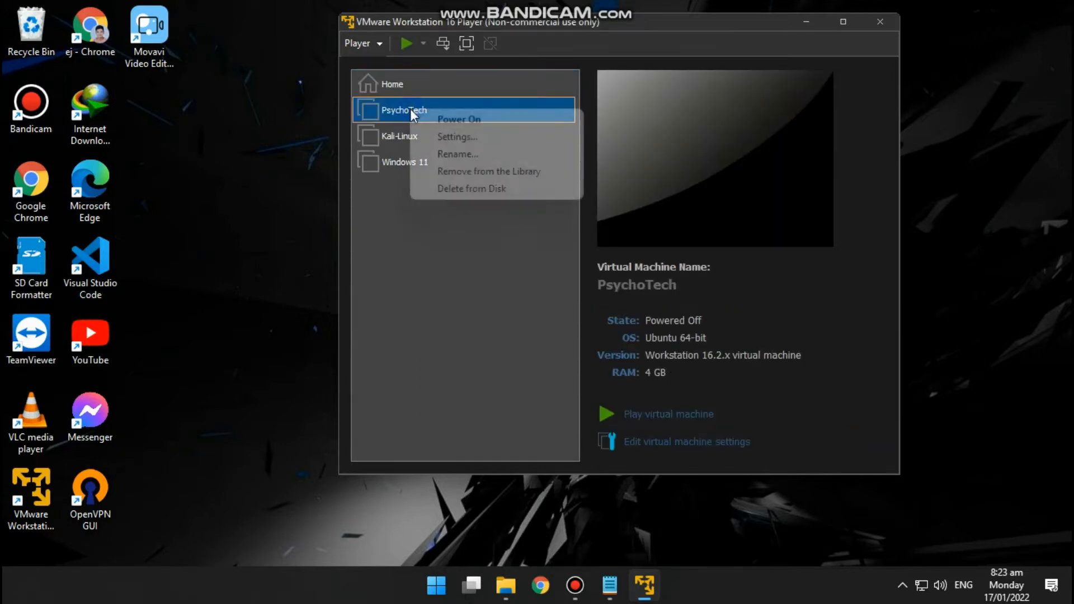
left_click(457, 139)
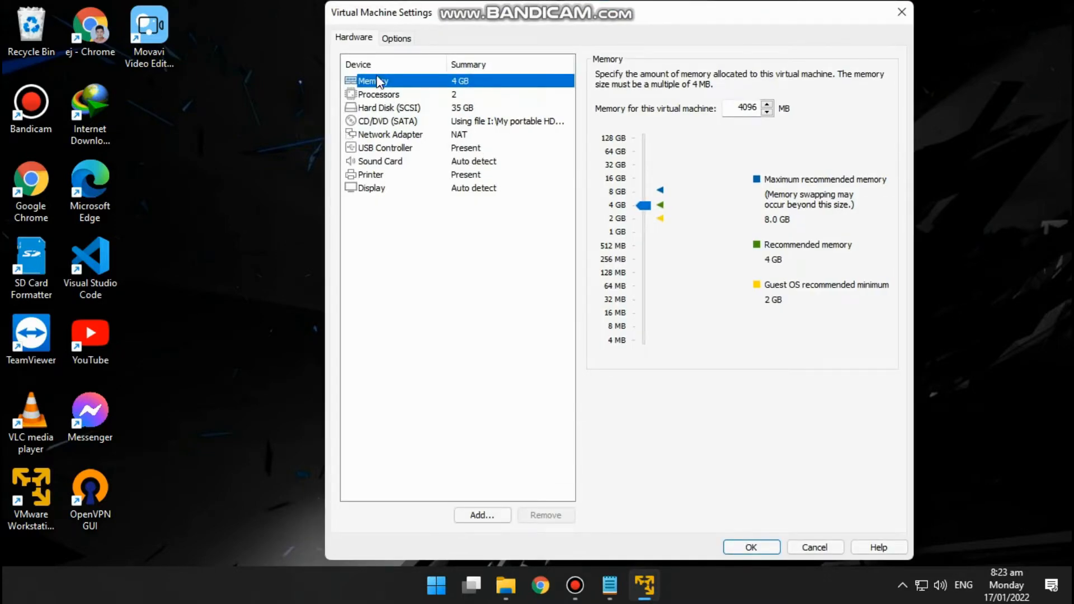
left_click(398, 122)
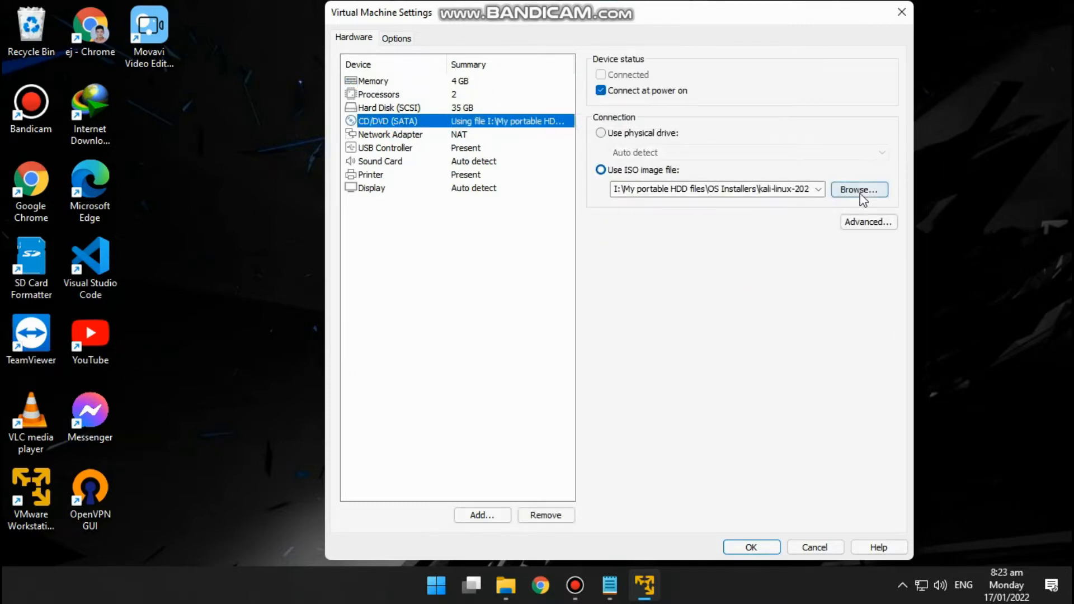
left_click(392, 134)
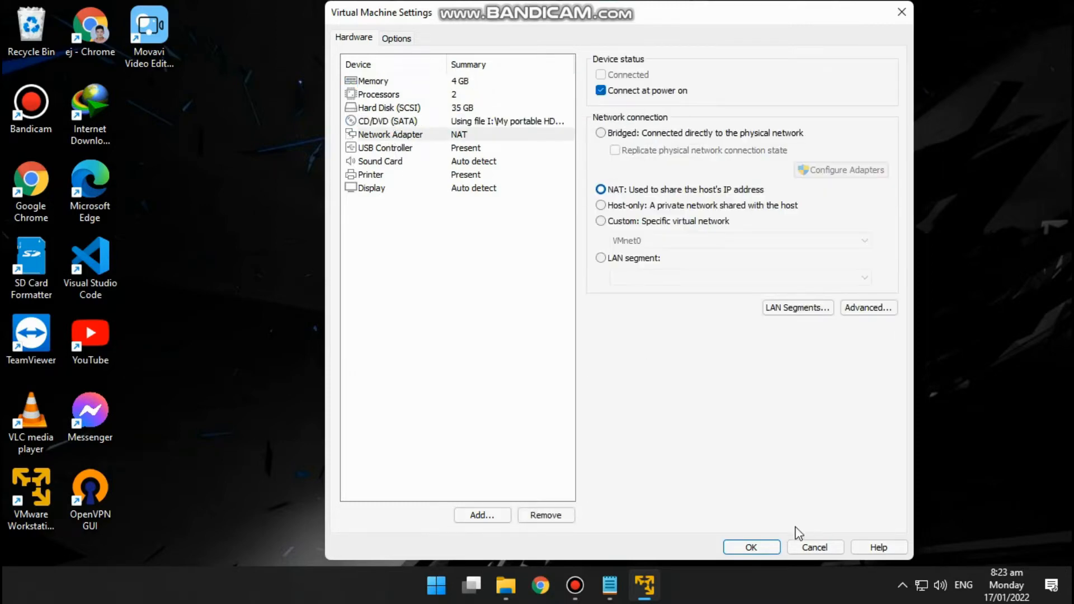
left_click(756, 548)
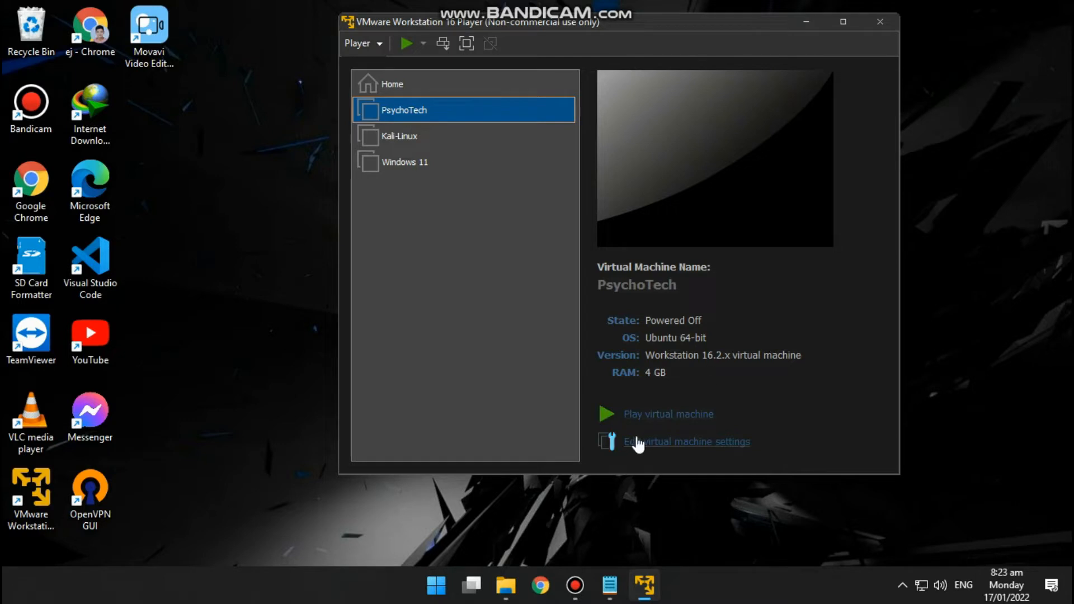
- Power on the PsychoTech virtual machine and start the Graphical install from the Kali Linux installer menu
left_click(409, 42)
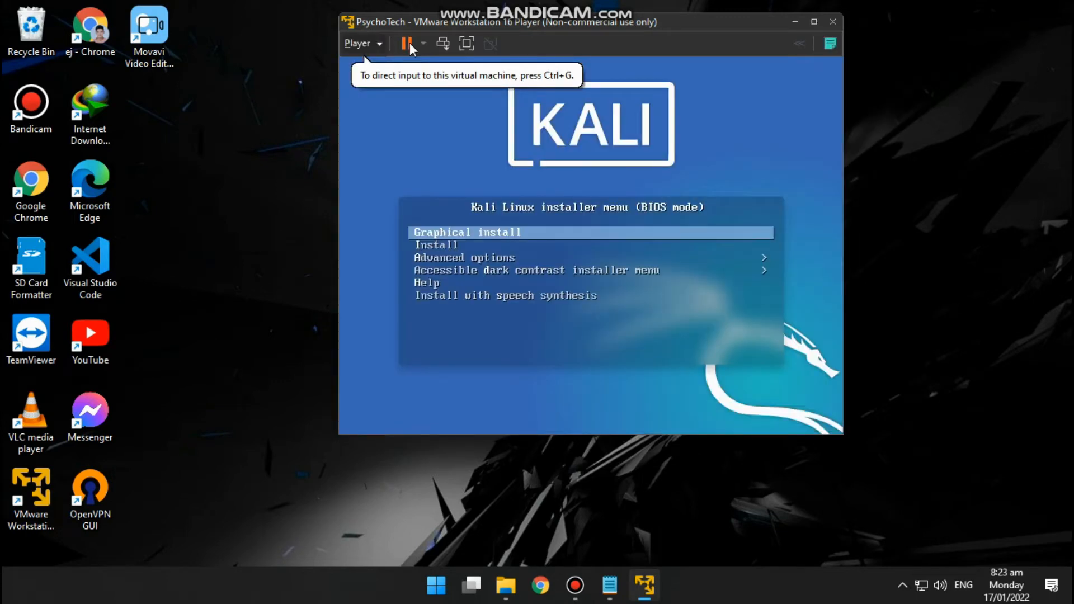
left_click(570, 143)
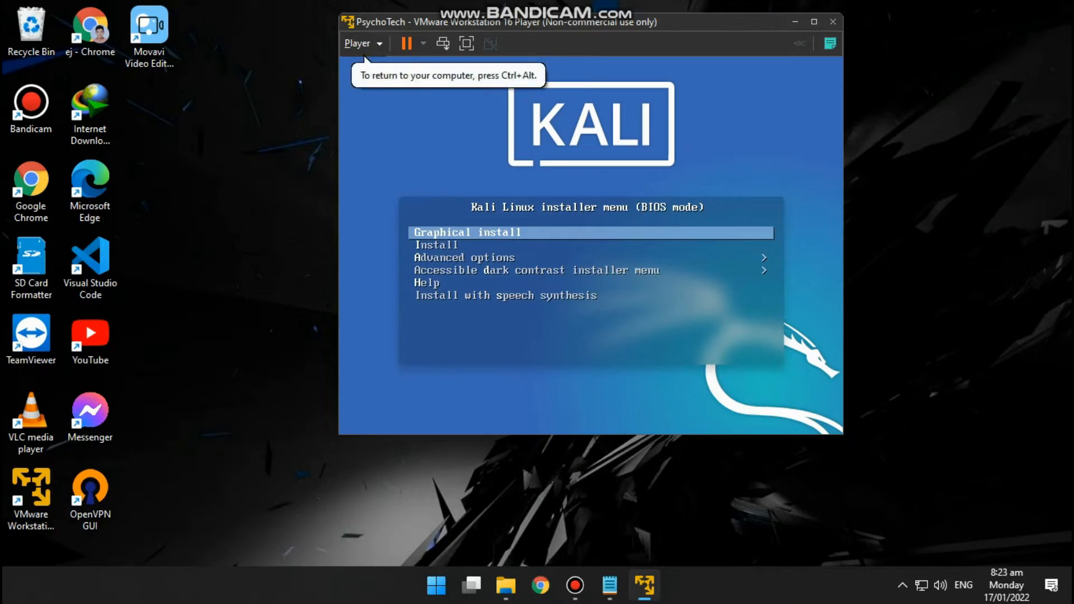
key("Down")
key("Up")
key("Return")
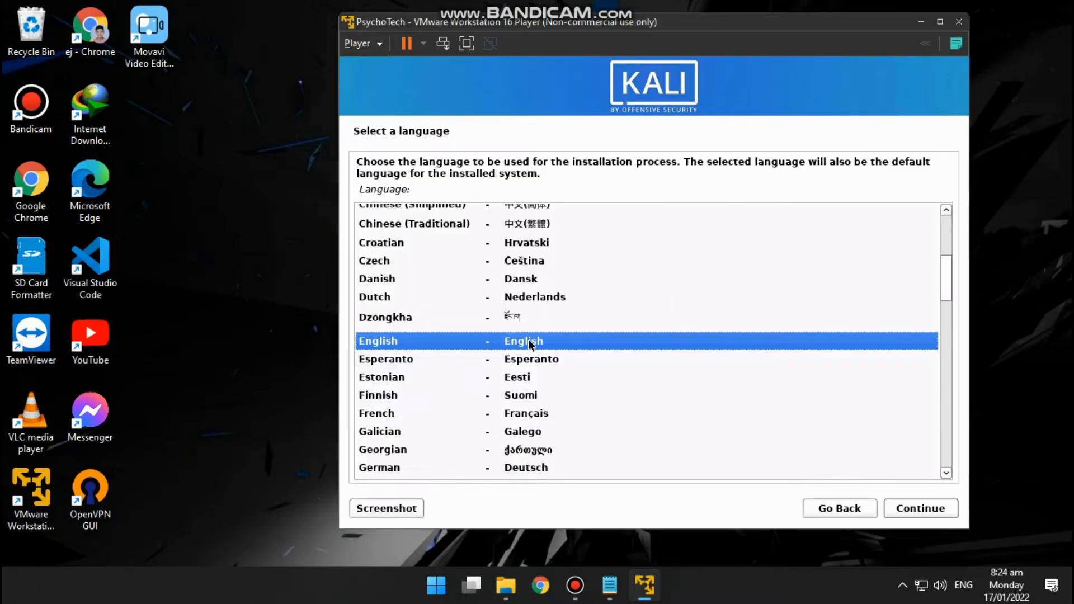
- Accept English as the installation language, set the location to Philippines, and continue to the network configuration
left_click(905, 508)
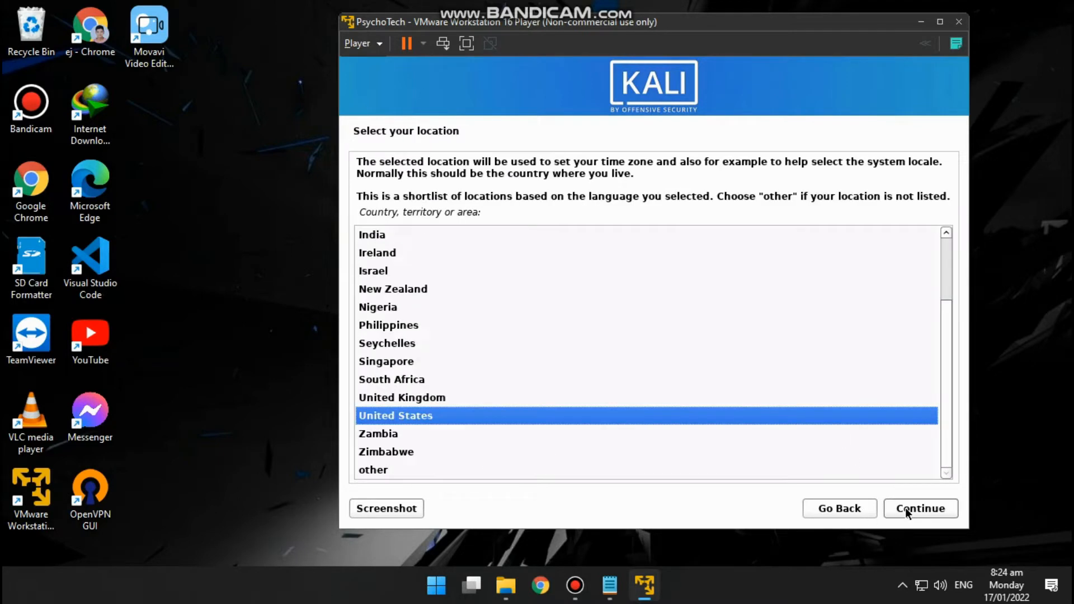
left_click(427, 327)
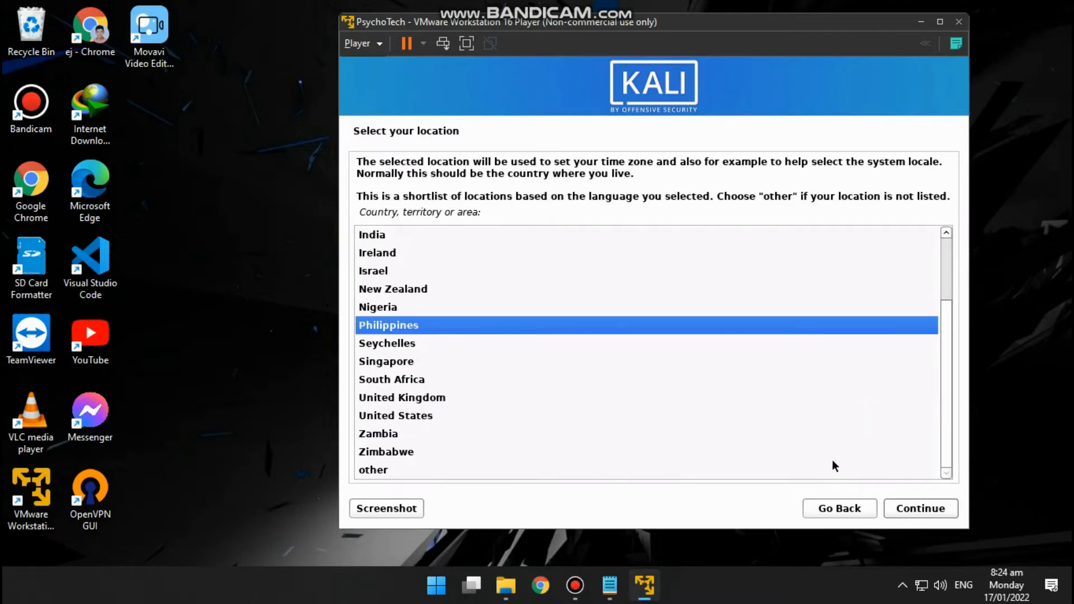
left_click(912, 507)
left_click(910, 507)
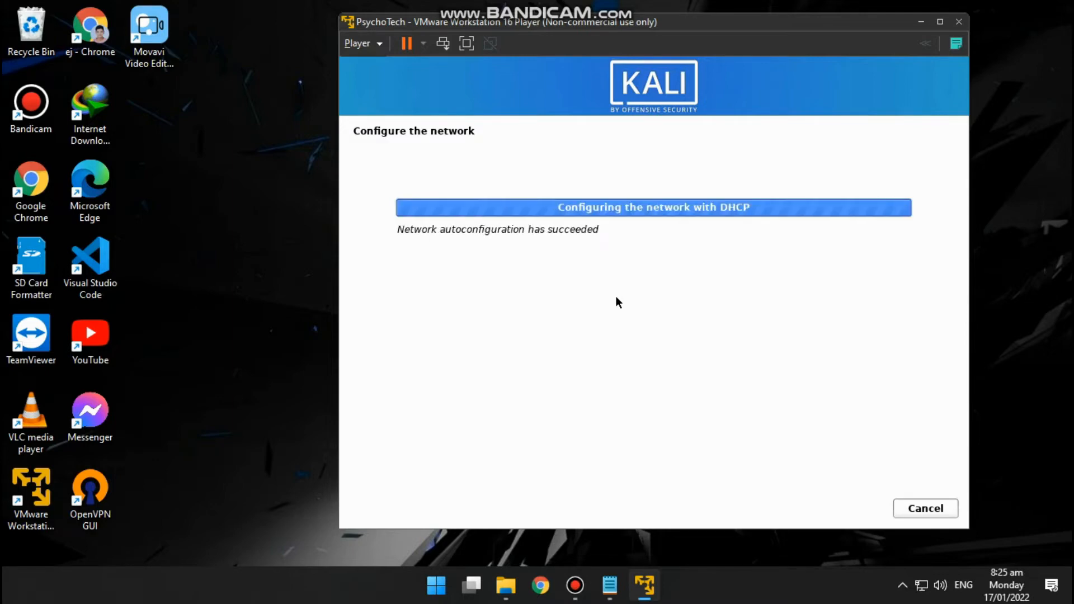
- Set the system hostname to kalixx and leave the domain name empty
type("xx")
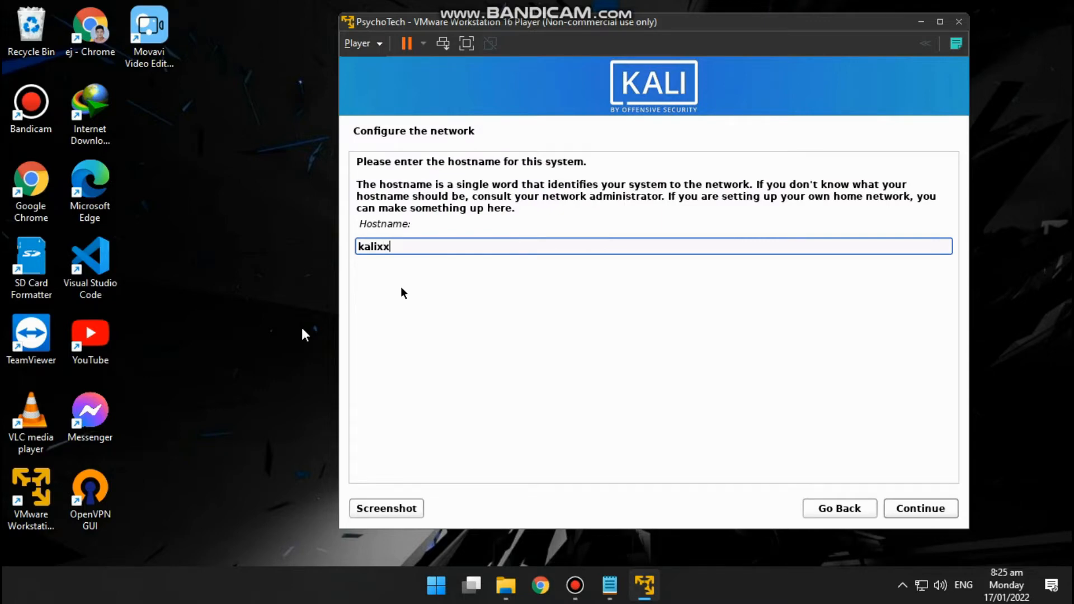
left_click(911, 509)
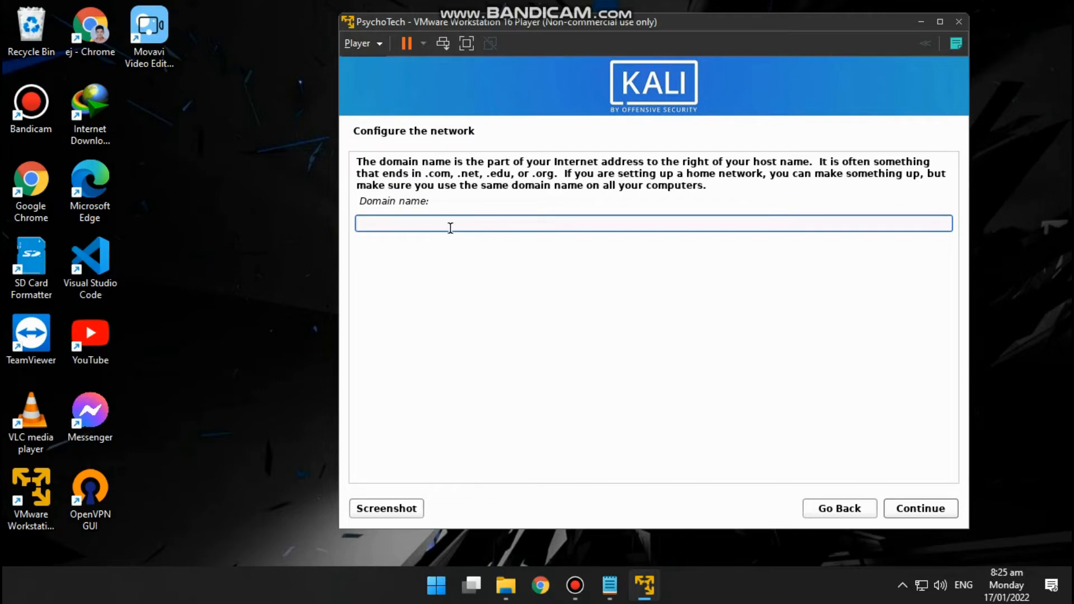
left_click(920, 512)
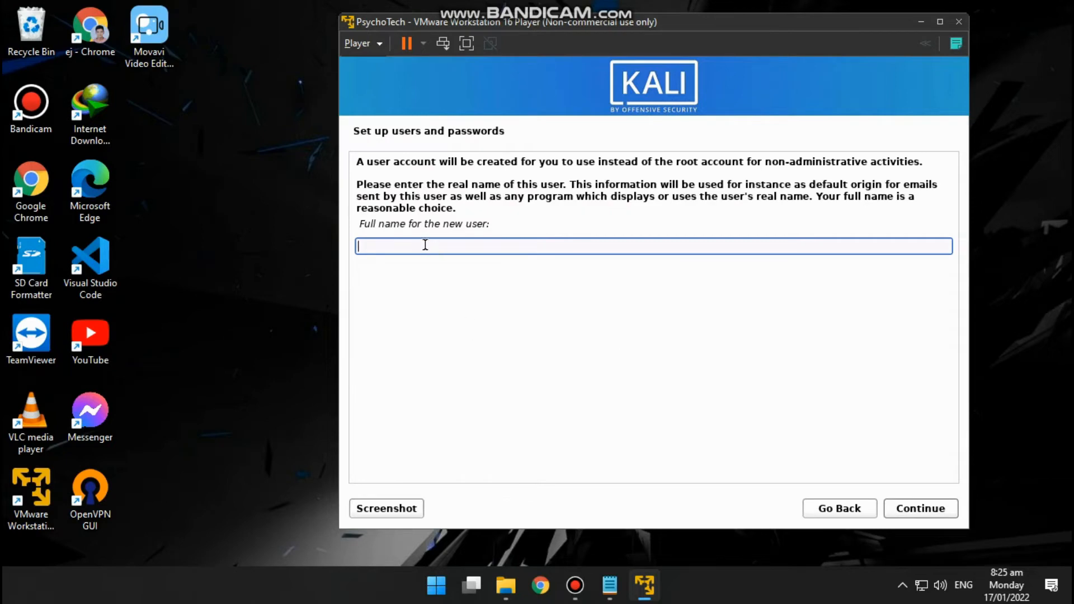
- Enter the new user's full name and accept the suggested account username
left_click_drag(376, 224, 490, 219)
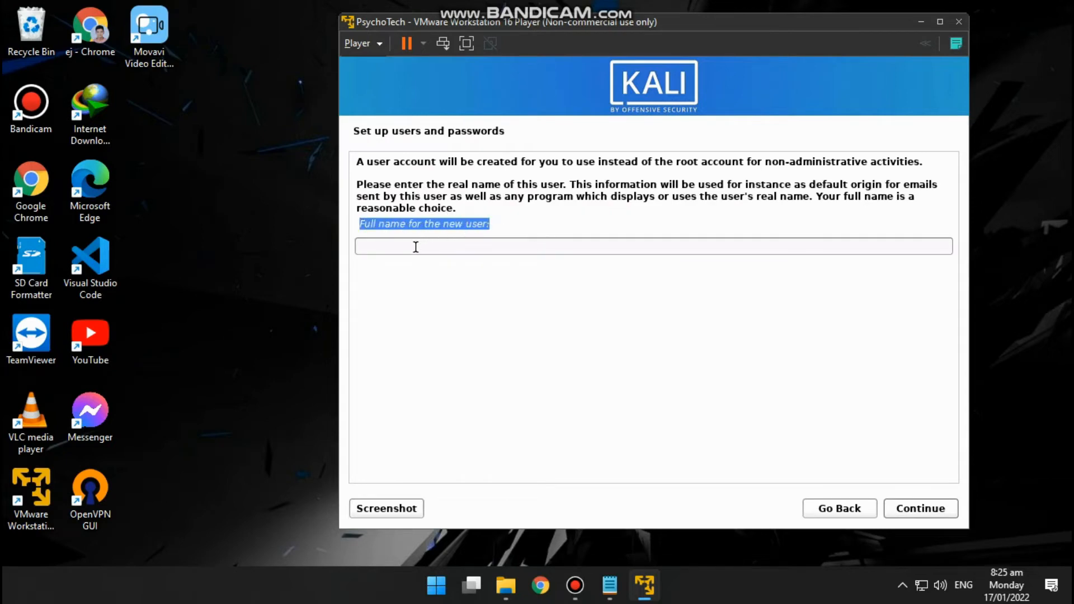
left_click(412, 251)
type("ps")
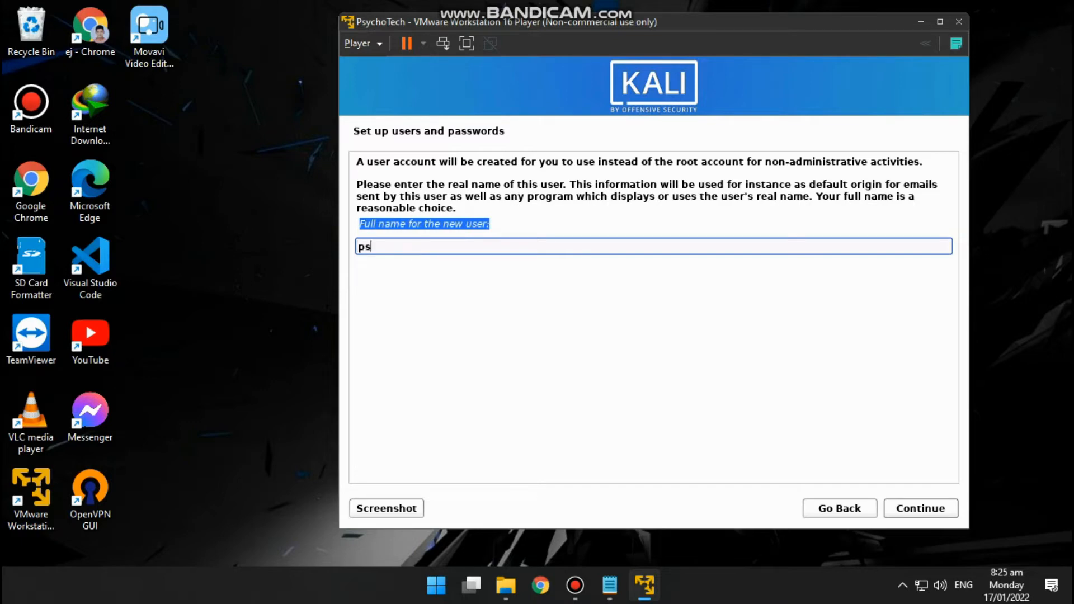
type("ychotech27")
left_click(924, 510)
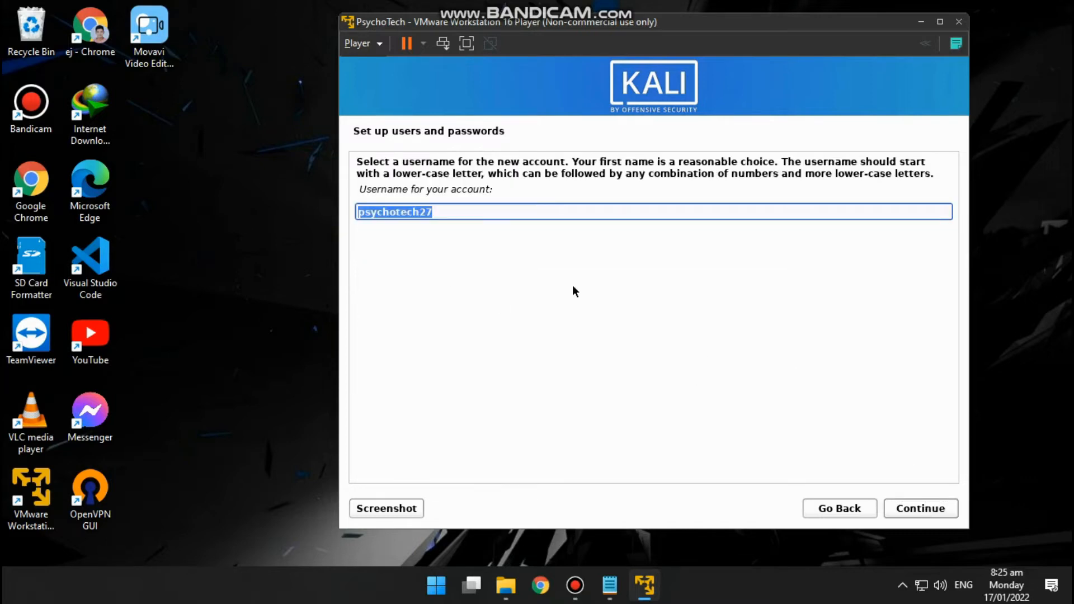
left_click(901, 507)
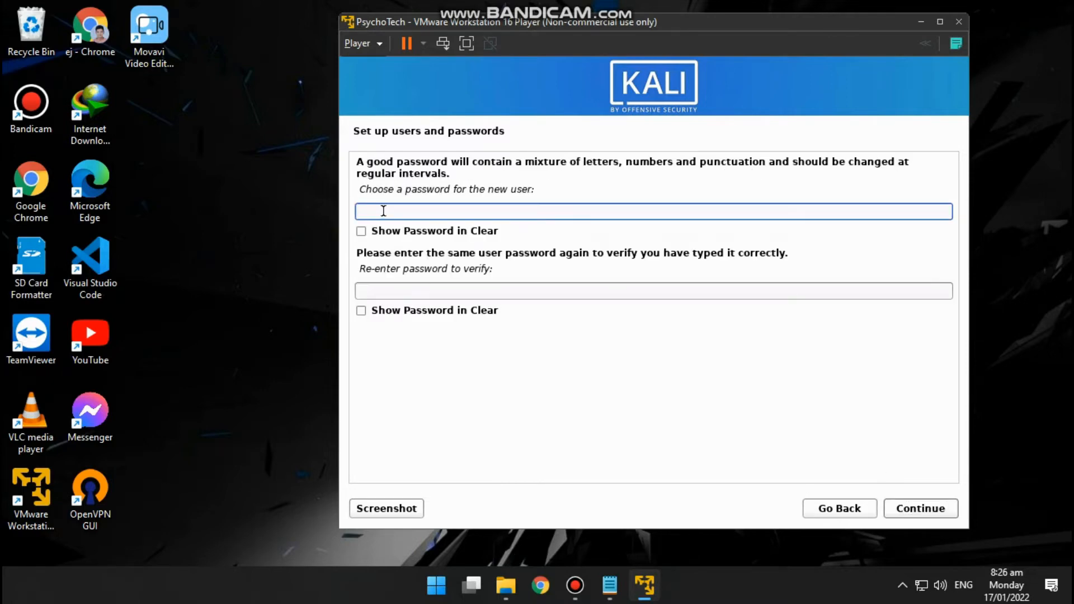
- Enter the new user's password, repeat it in the verification field, and continue to disk partitioning
key("Tab")
key("Tab")
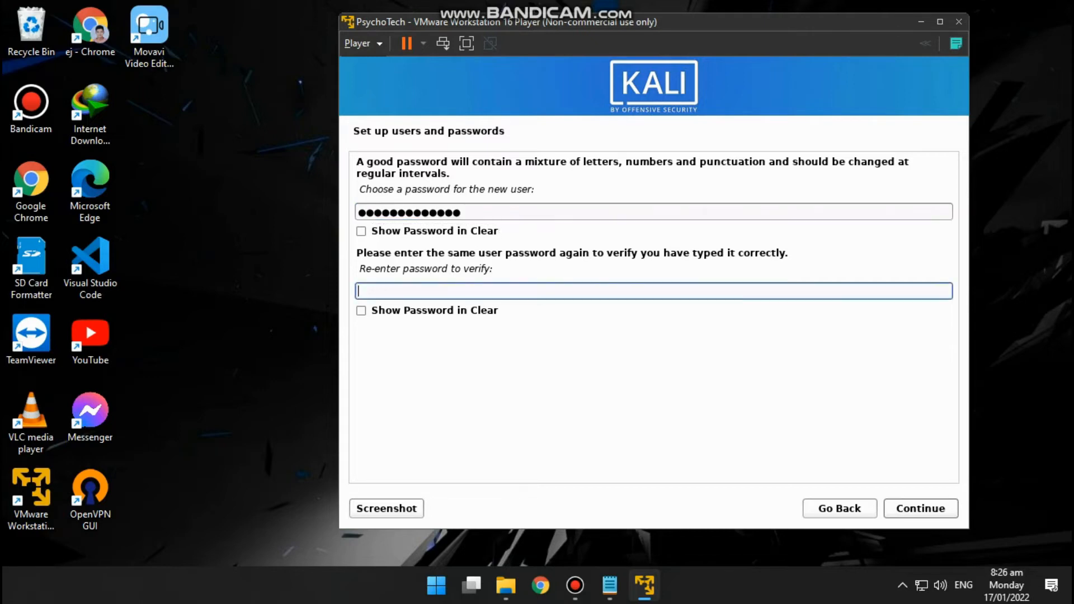
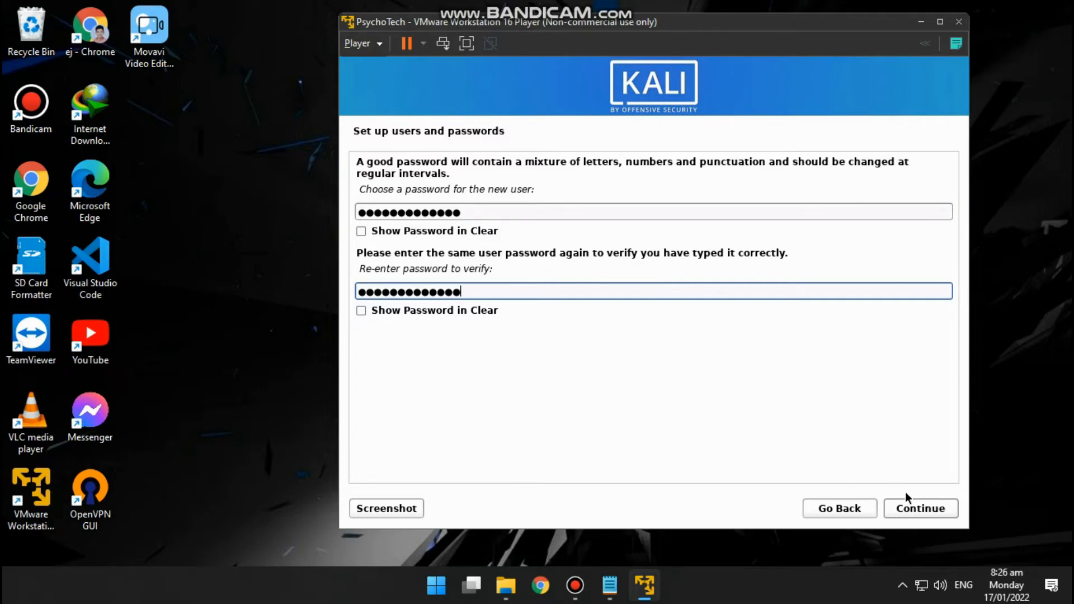
left_click(934, 508)
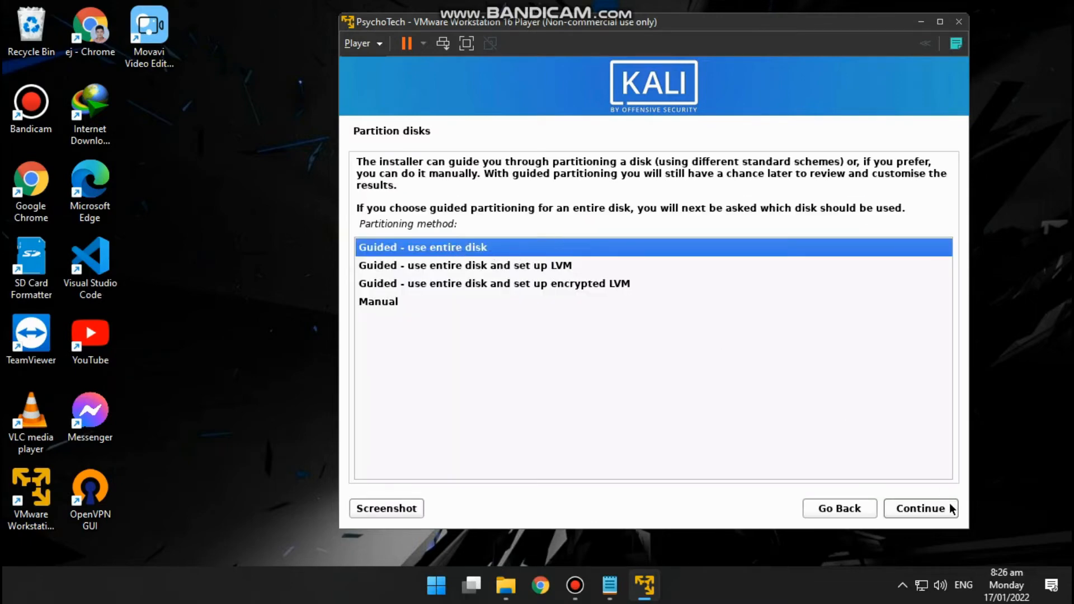
- Choose guided partitioning of the entire SCSI33 (sda) virtual disk with all files in one partition
left_click(948, 509)
left_click(942, 507)
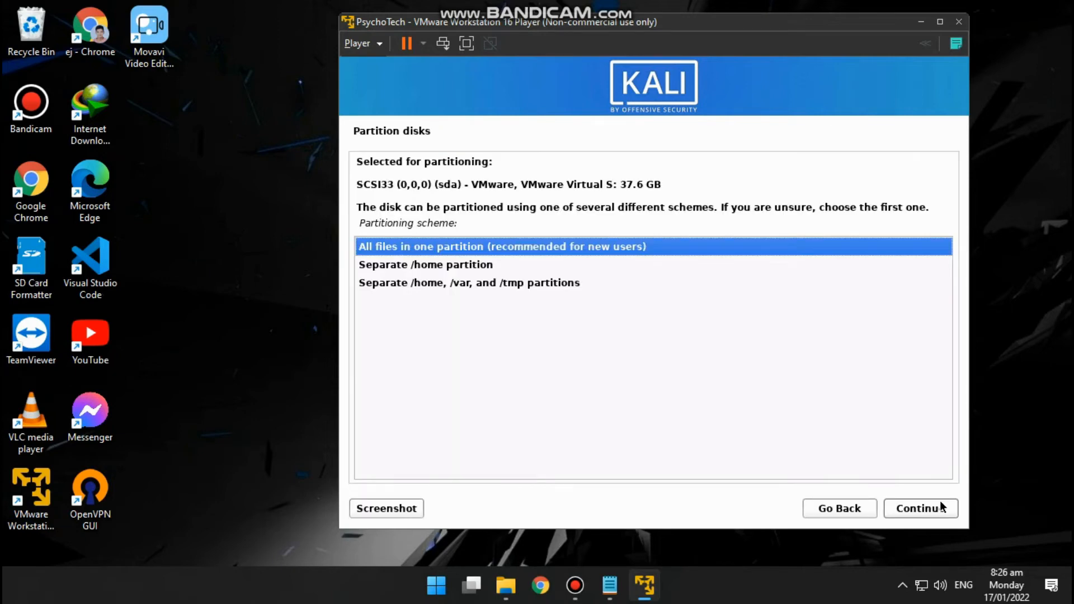
left_click(920, 506)
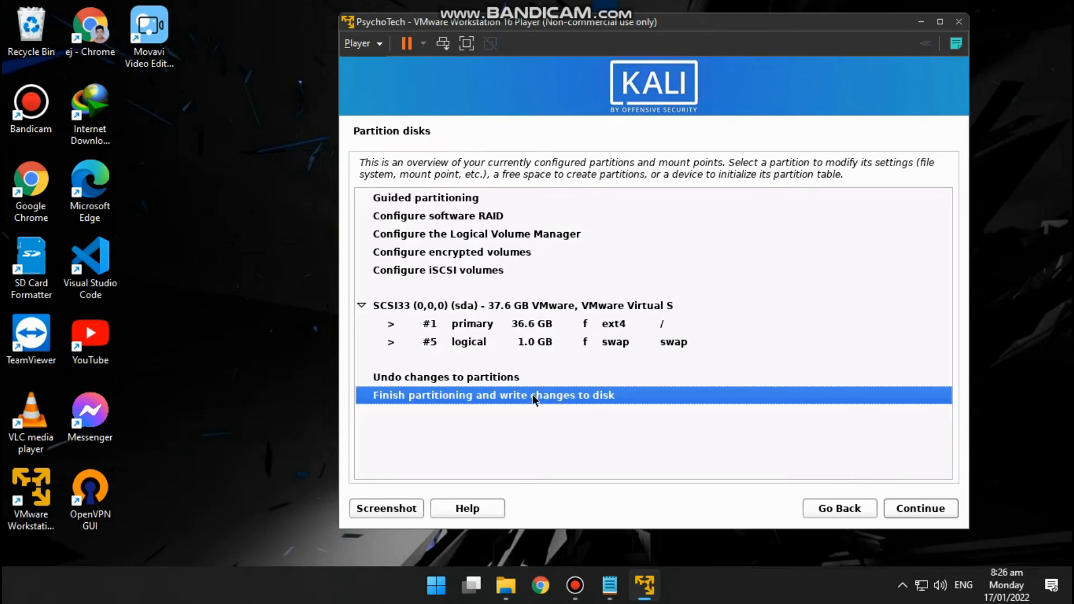
- Finish partitioning and confirm with Yes that the changes are written to the disk
left_click(915, 504)
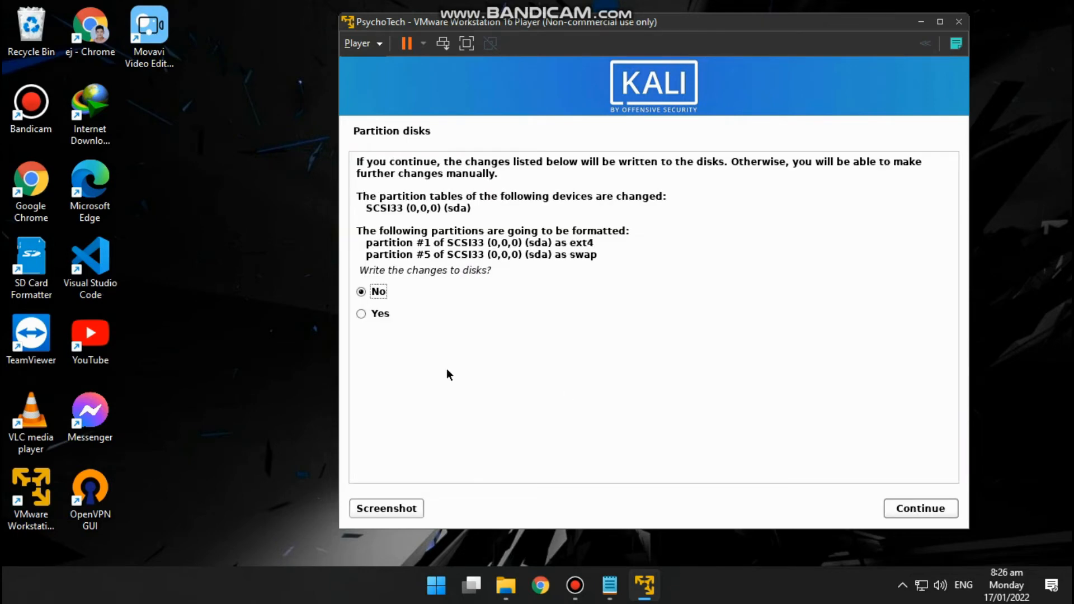
left_click_drag(359, 270, 492, 271)
left_click(361, 314)
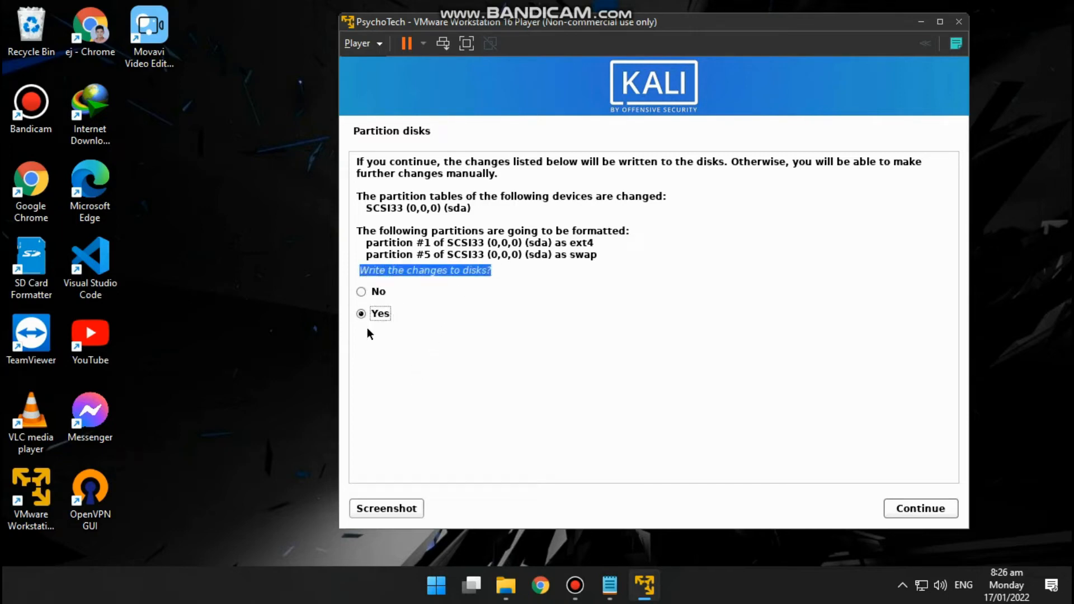
left_click(902, 509)
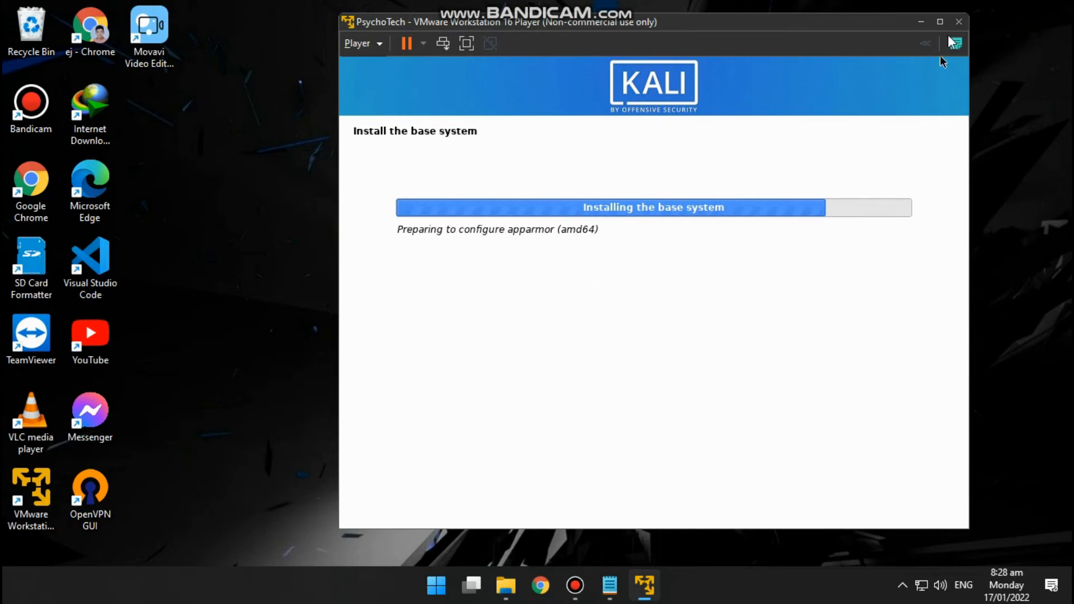
left_click(939, 22)
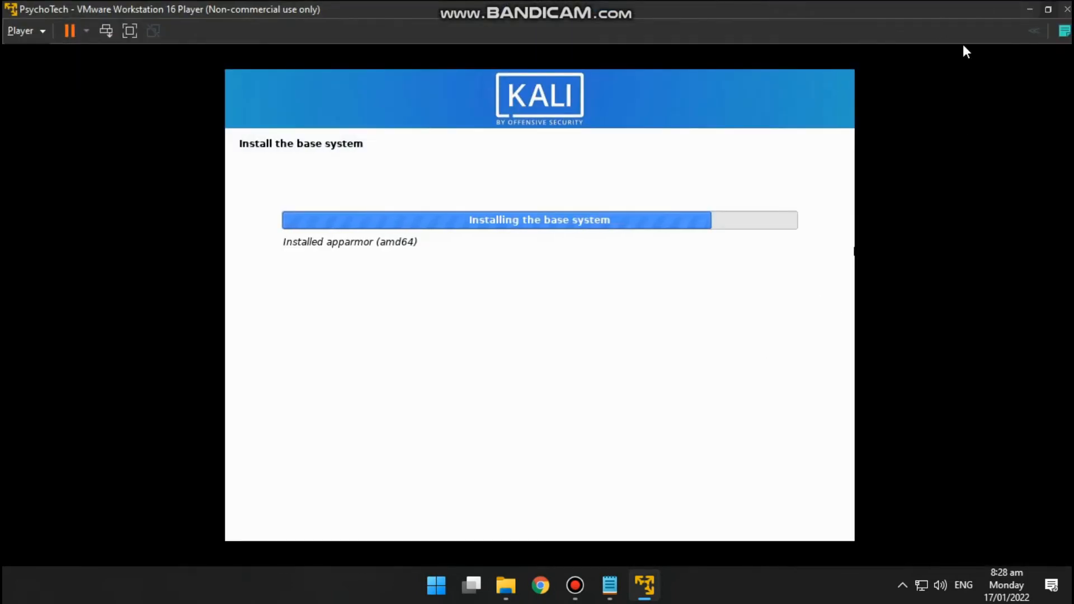
left_click(1048, 9)
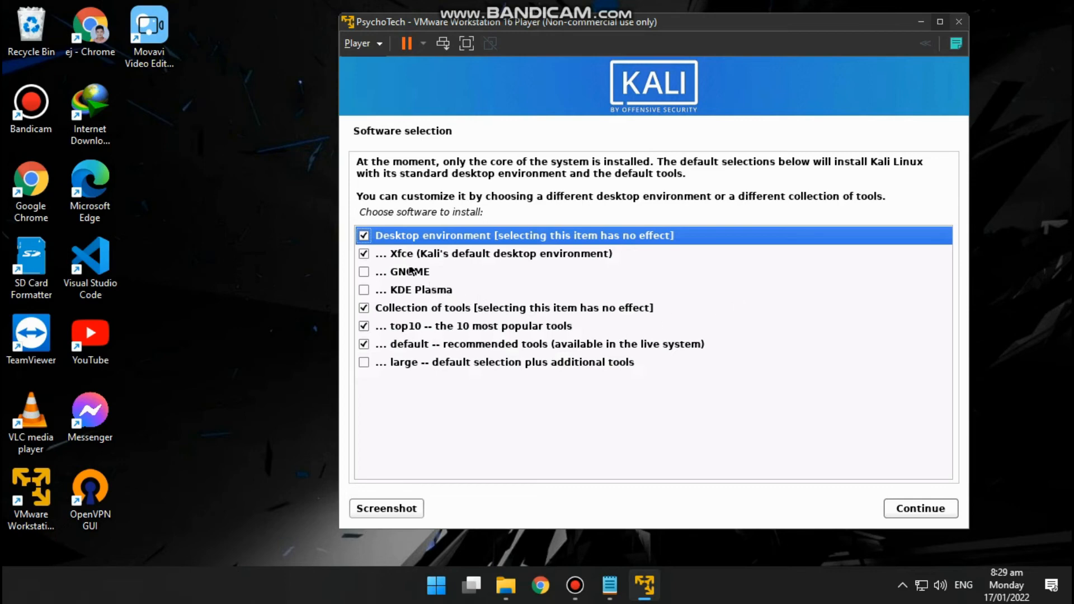
- Leave GNOME and KDE Plasma unselected, keep Xfce with the top10 and default tool collections, and start the software installation
left_click(364, 271)
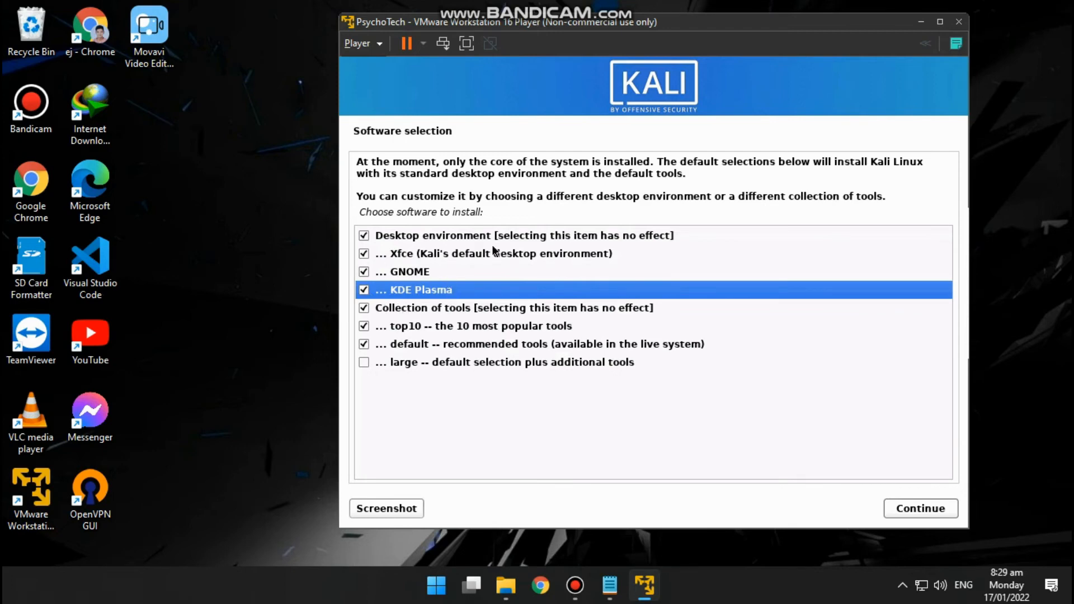
left_click(366, 271)
left_click(364, 290)
left_click(921, 509)
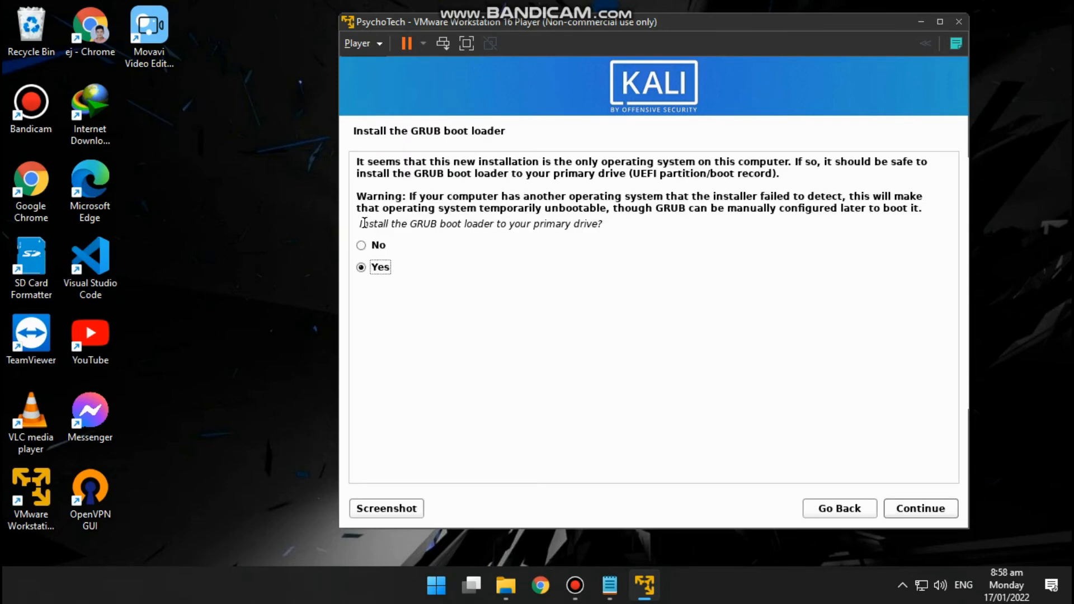
- Agree to install the GRUB boot loader to the primary drive and choose /dev/sda as its device
left_click_drag(364, 223, 591, 224)
left_click(368, 268)
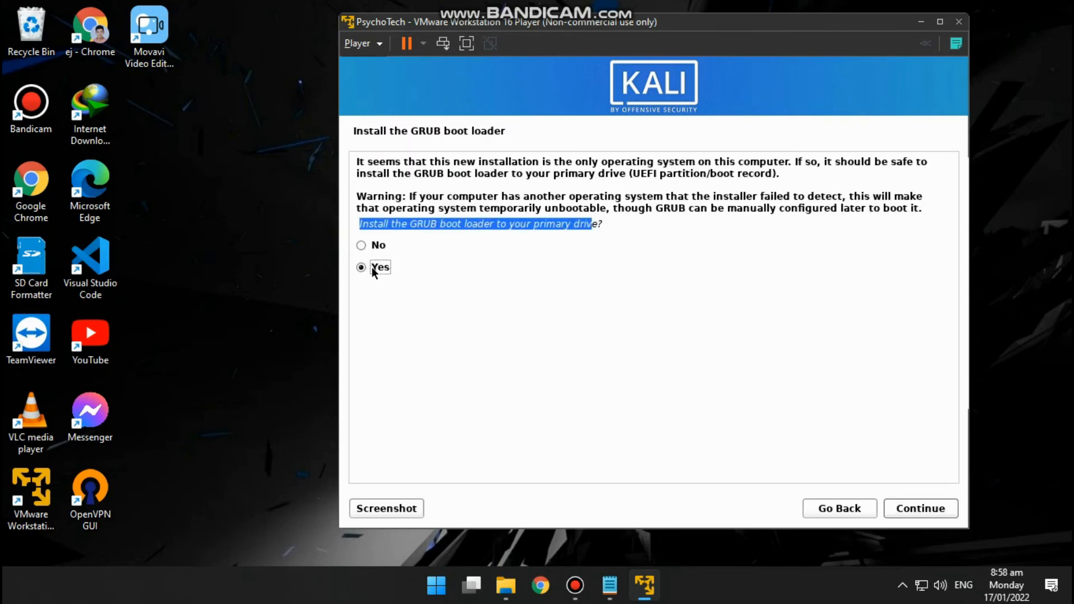
left_click(932, 509)
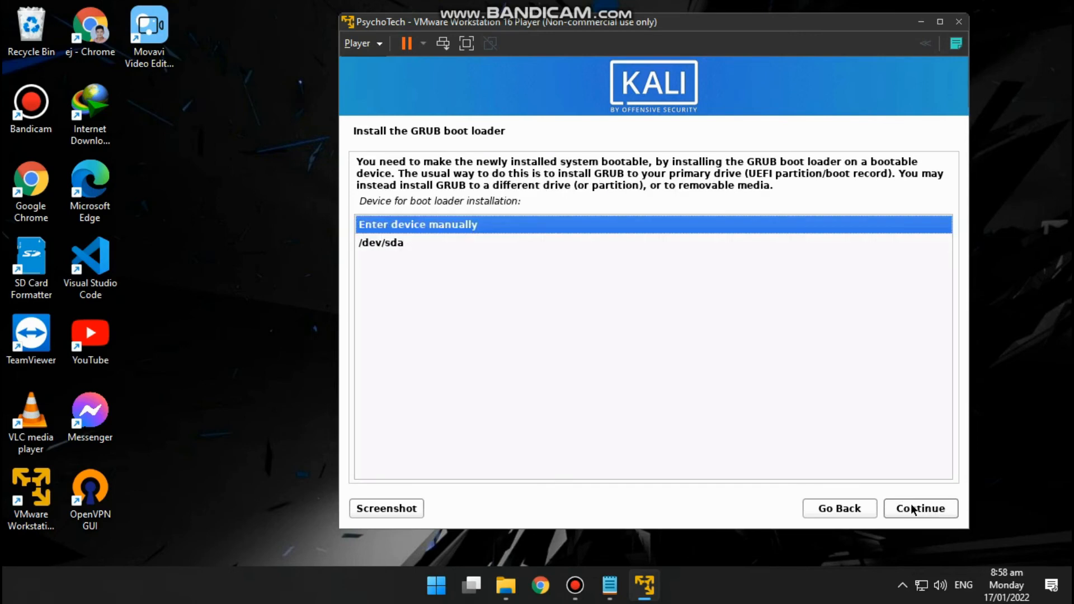
left_click(396, 250)
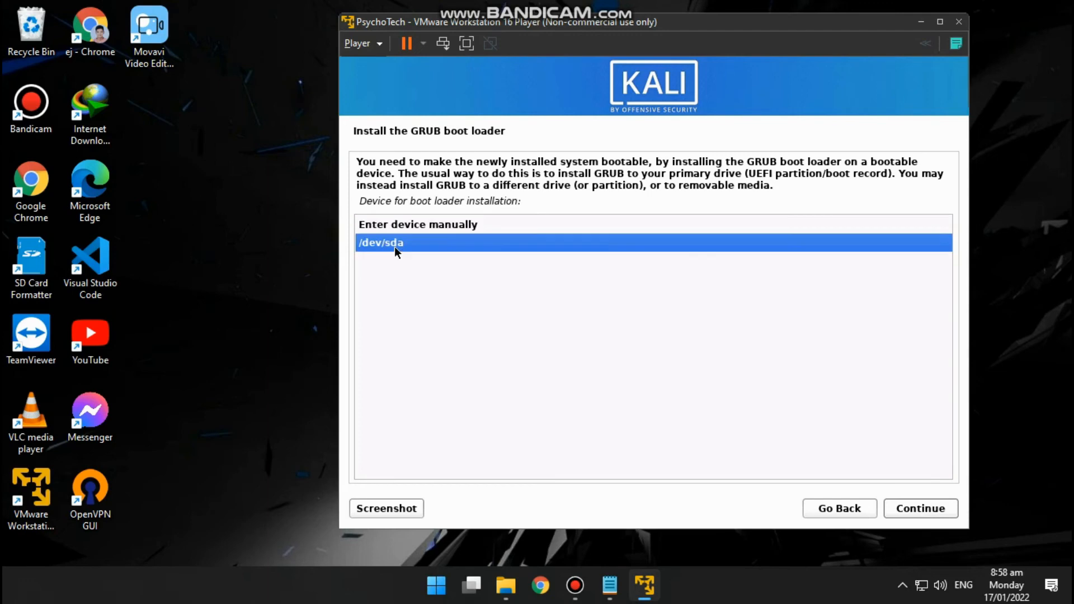
left_click(890, 505)
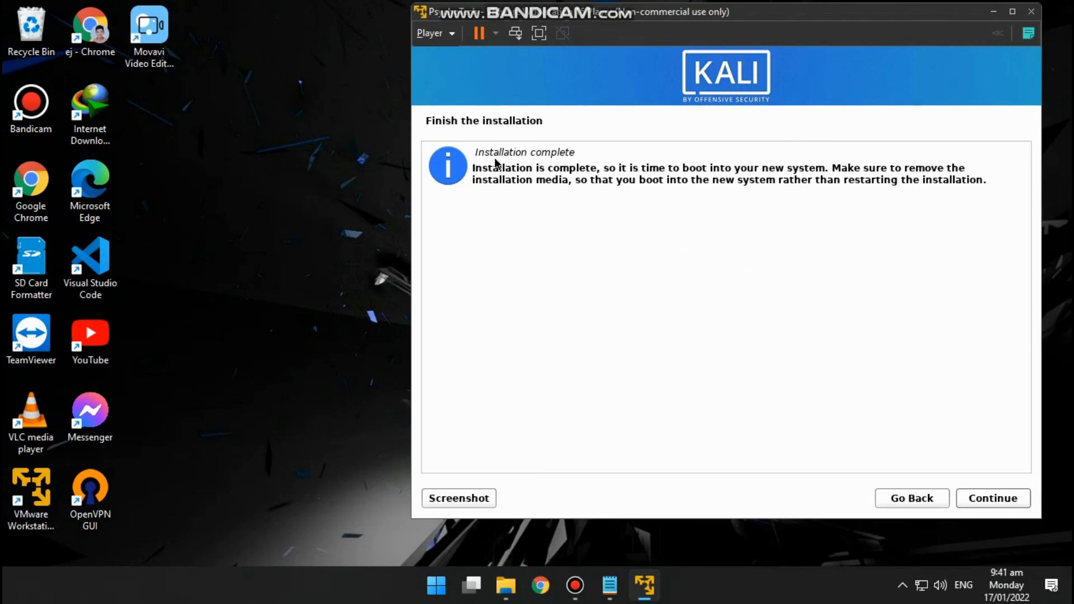
- Finish the installation, reboot into the new Kali system, and maximize the virtual machine window
left_click_drag(474, 152, 528, 159)
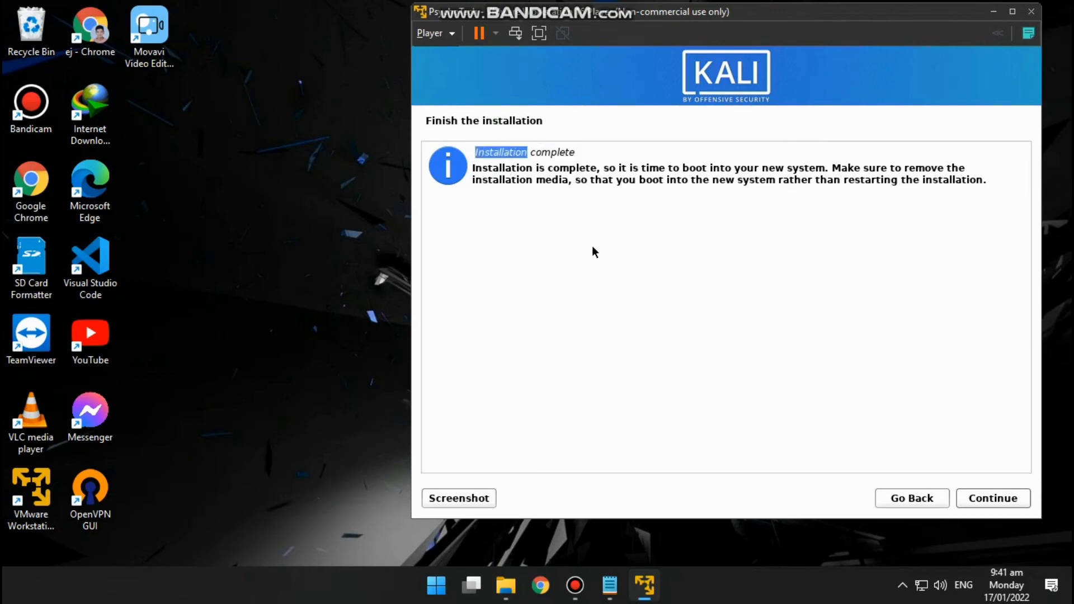
left_click(996, 501)
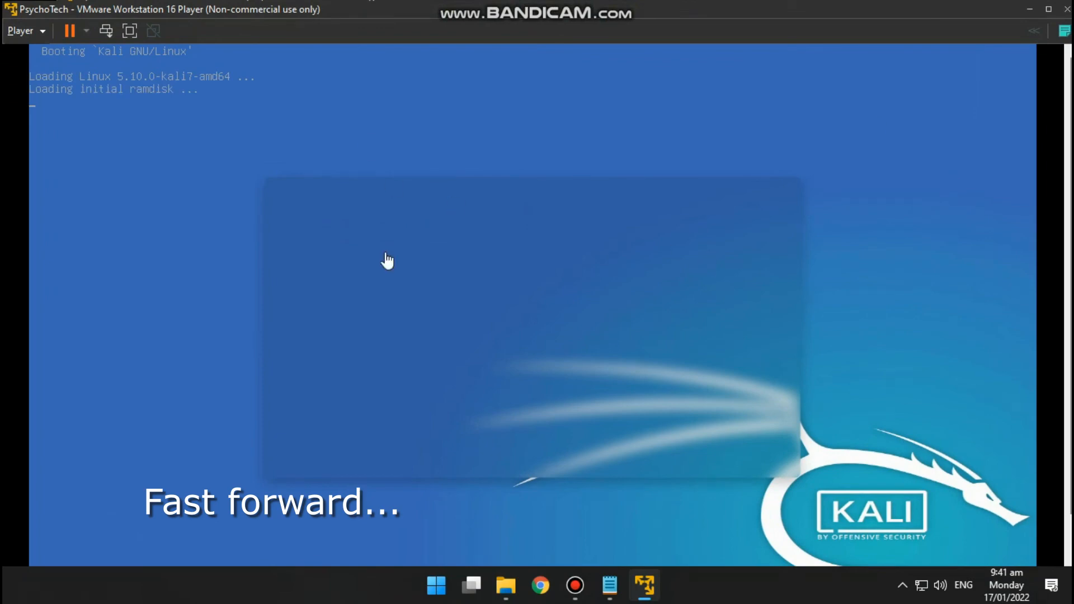
left_click(1048, 9)
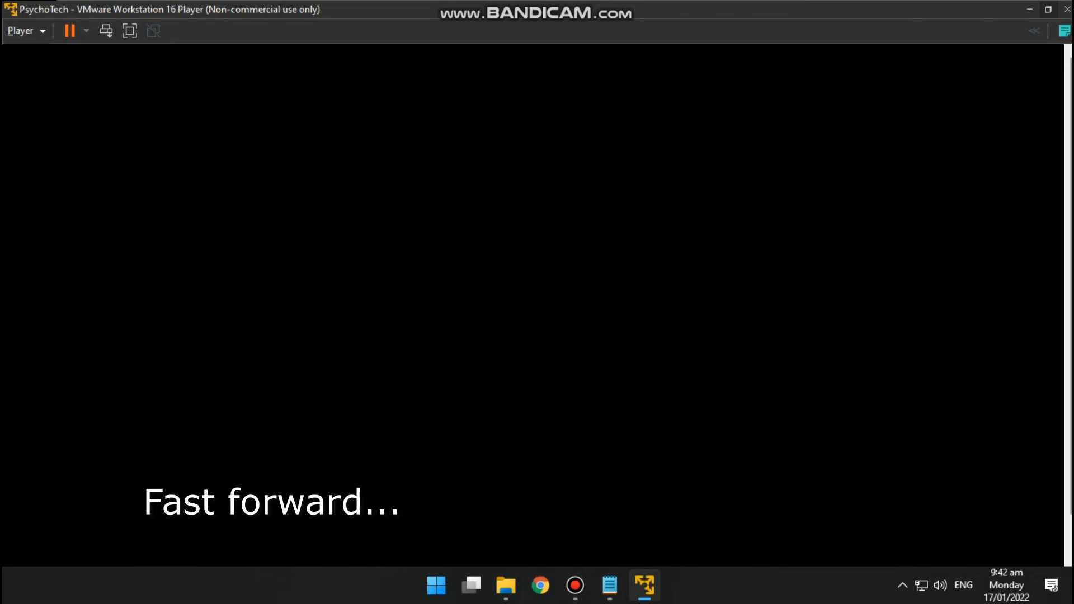
- Try to log in to Kali with the username psychotech and the account password
type("psych")
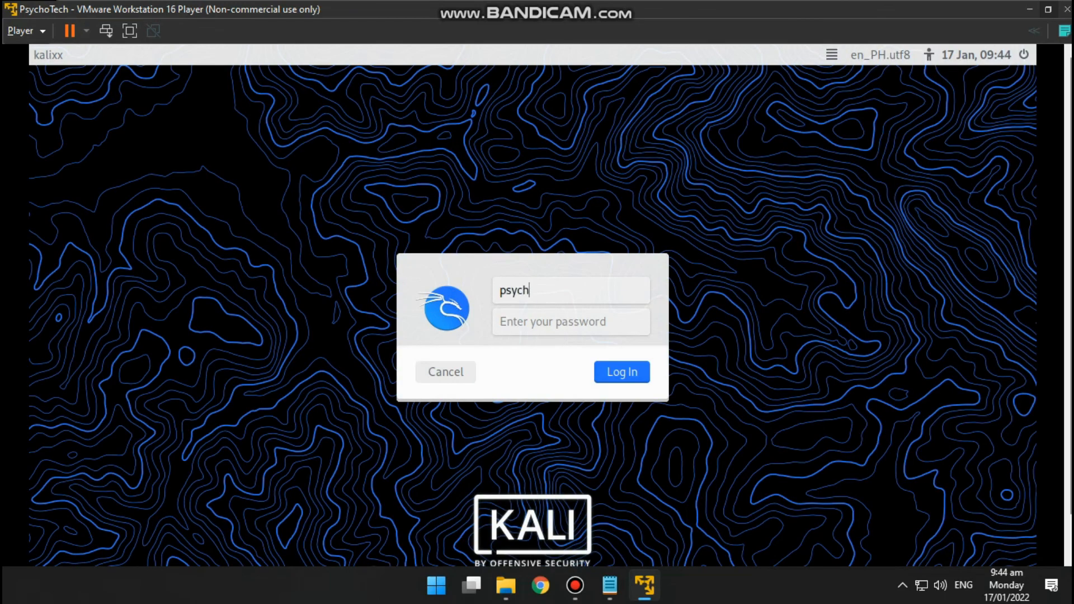
type("otech")
key("Tab")
type("••••••••••••")
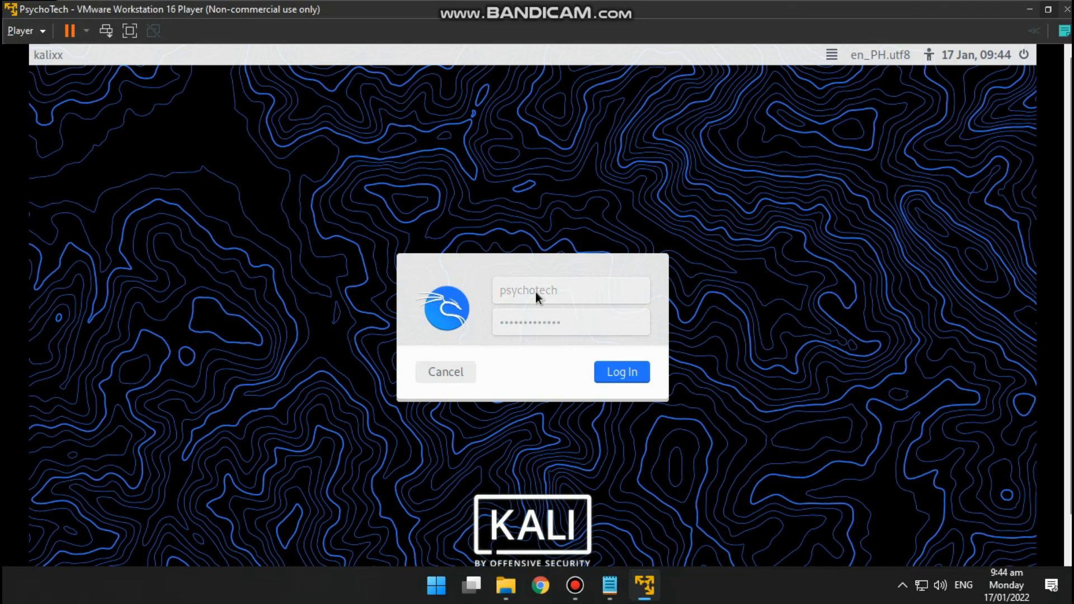
- Correct the username by appending 27, re-enter the account password, and log in to the Kali desktop
left_click(565, 284)
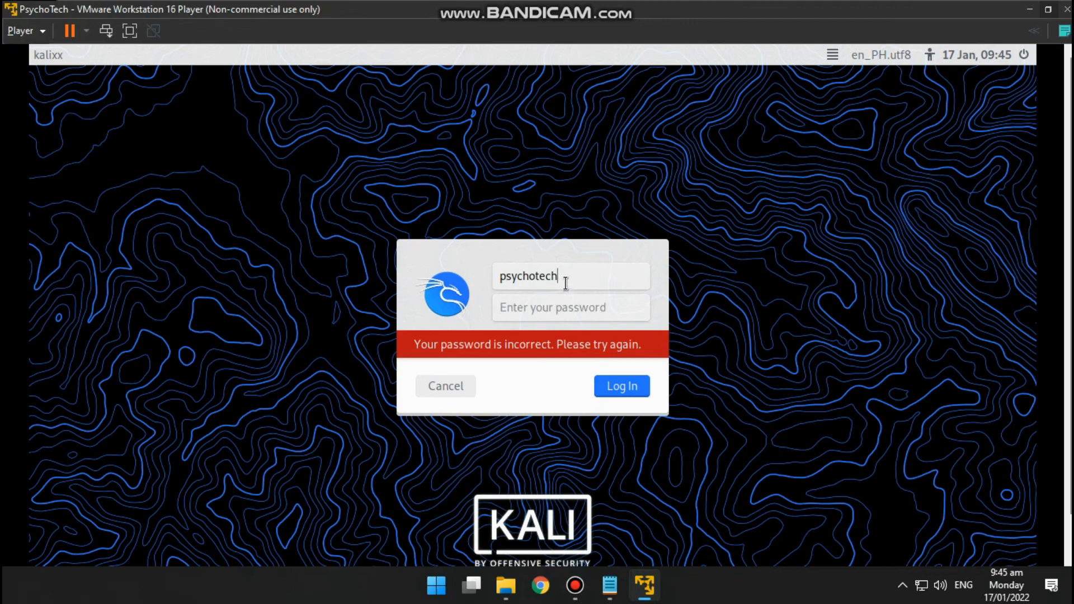
type("27")
key("Tab")
type("••••••••••")
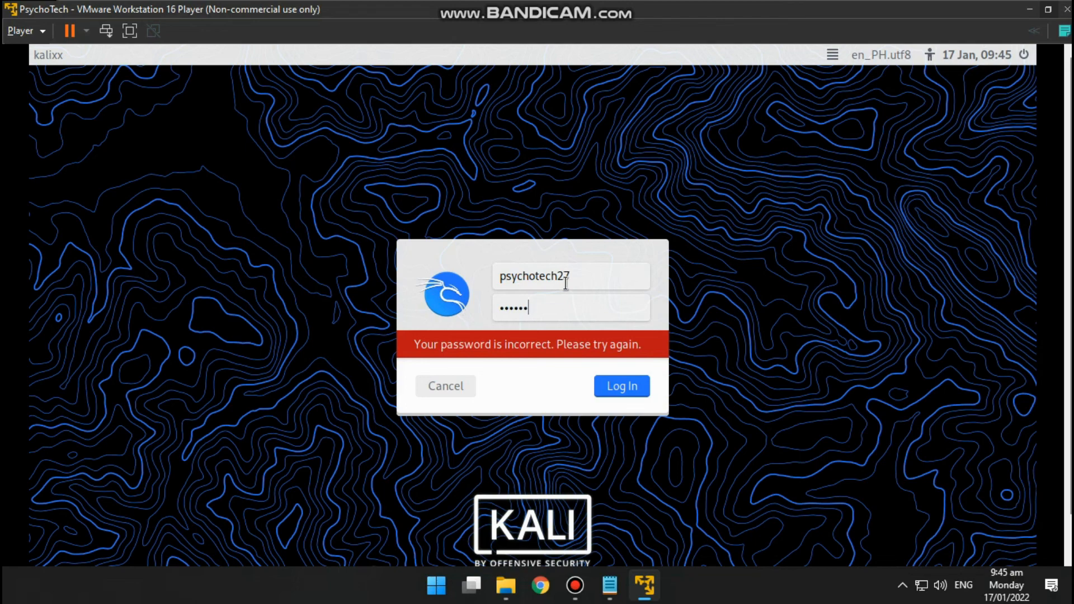
type("•••")
key("Return")
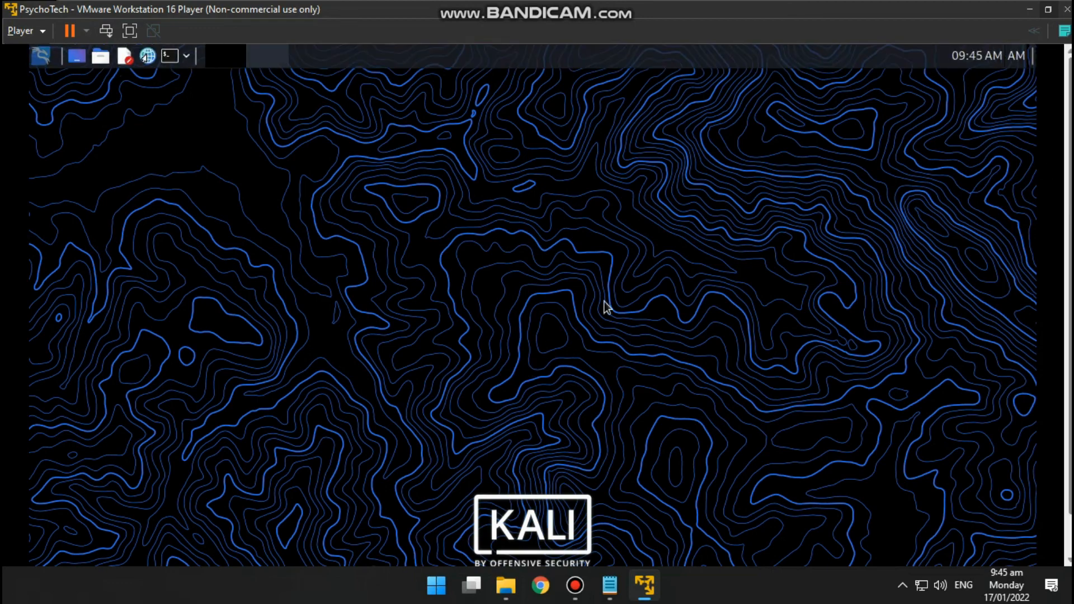
- Open a terminal on the Kali desktop, run uname -a, and examine the kernel information
left_click_drag(982, 10, 935, 1)
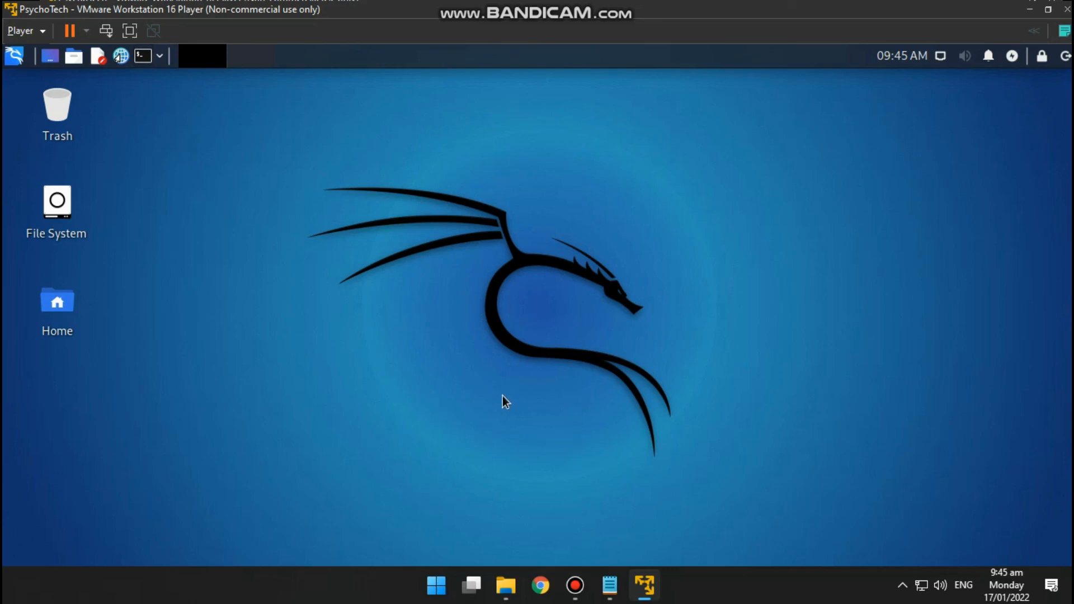
key("ctrl+alt+t")
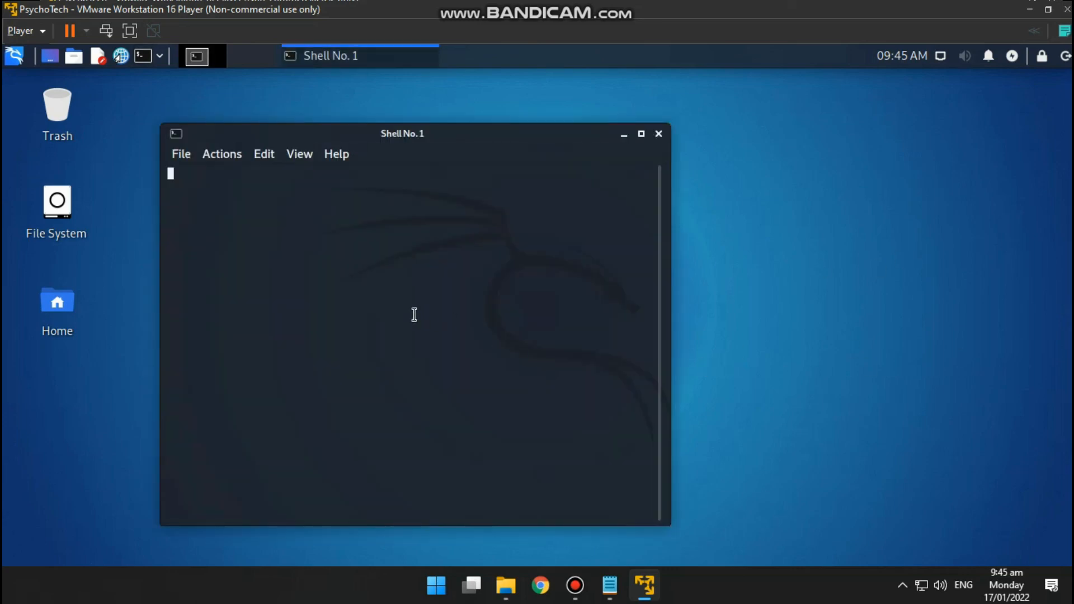
type("uname -a")
key("Return")
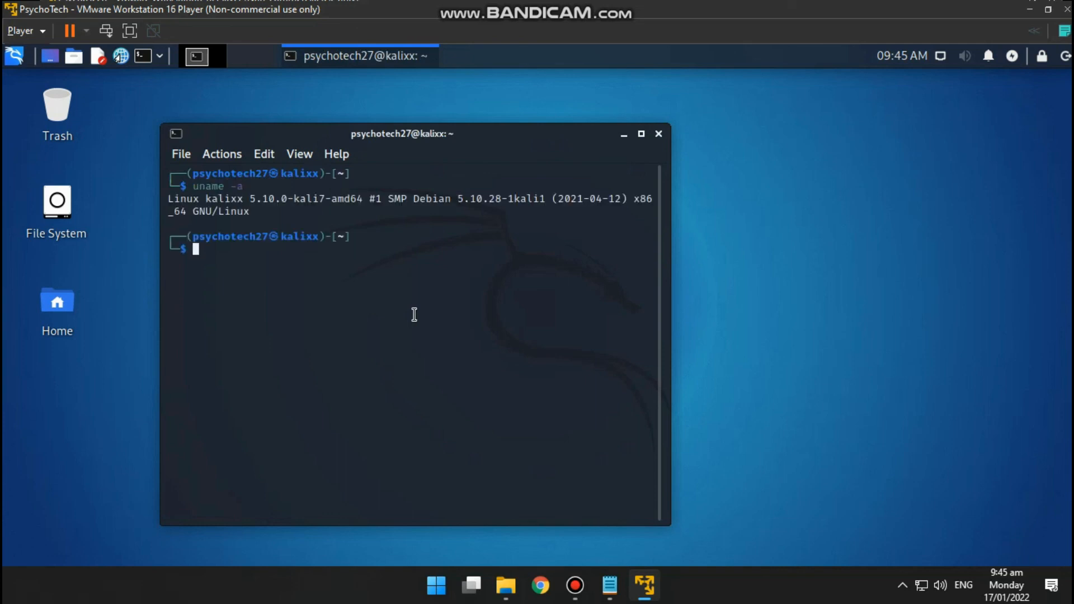
left_click_drag(168, 198, 313, 199)
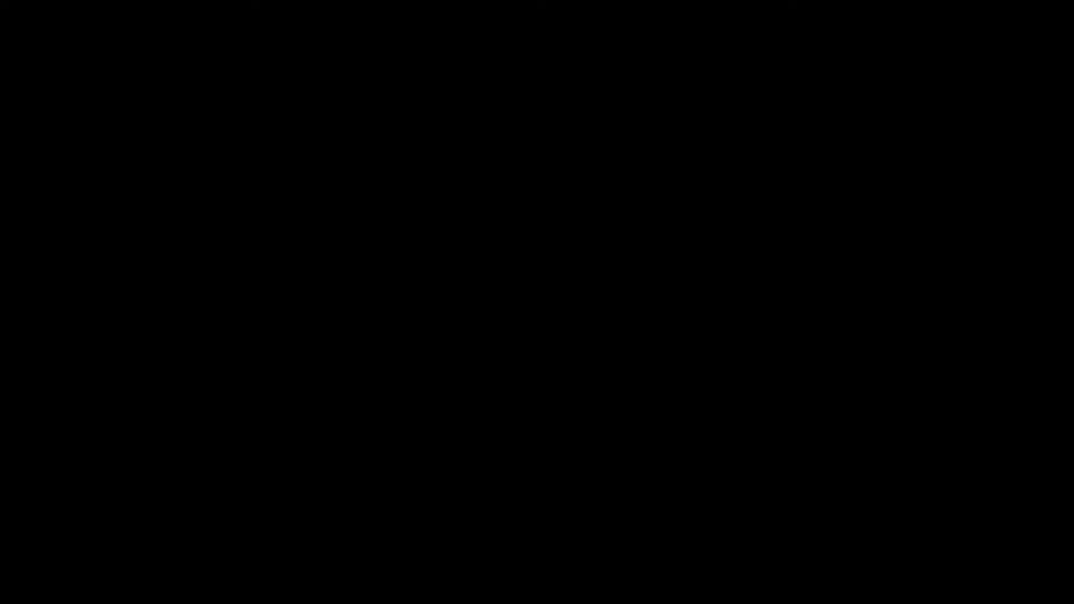